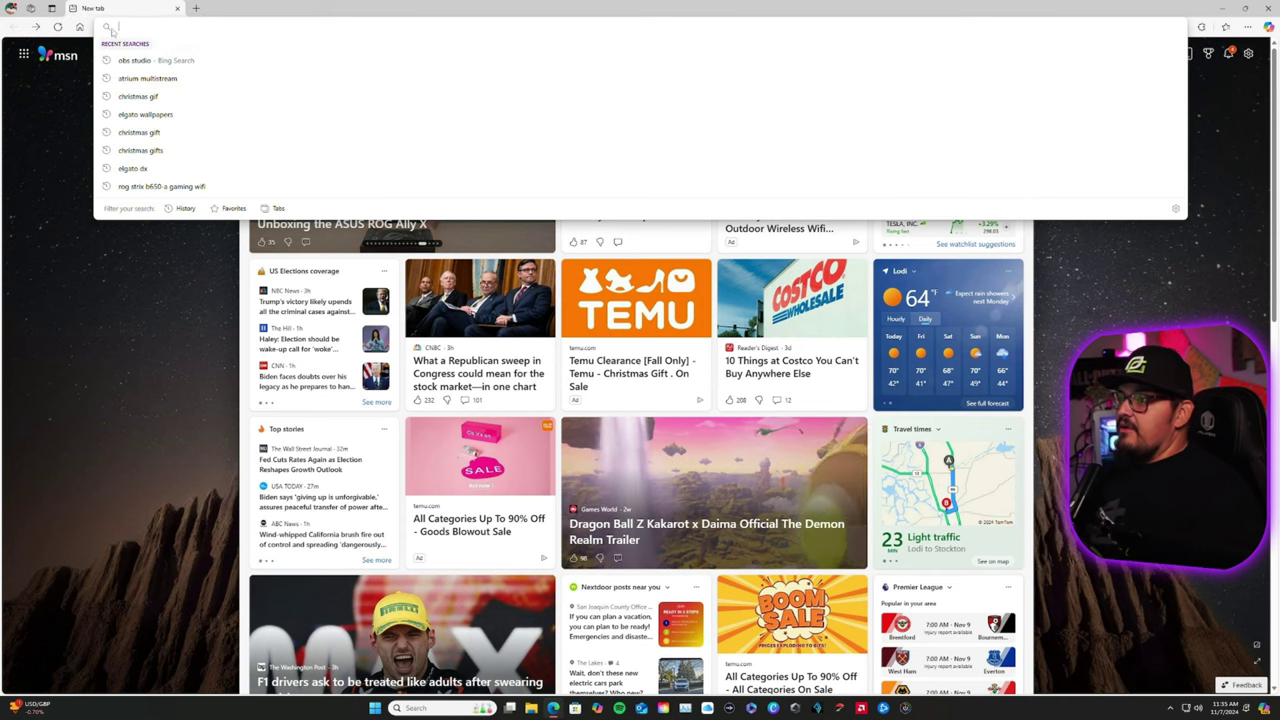
# Search Bing for 'obs multi stream plug in' and scroll to the Multiple RTMP outputs plugin result.
pyautogui.write('obs mu')
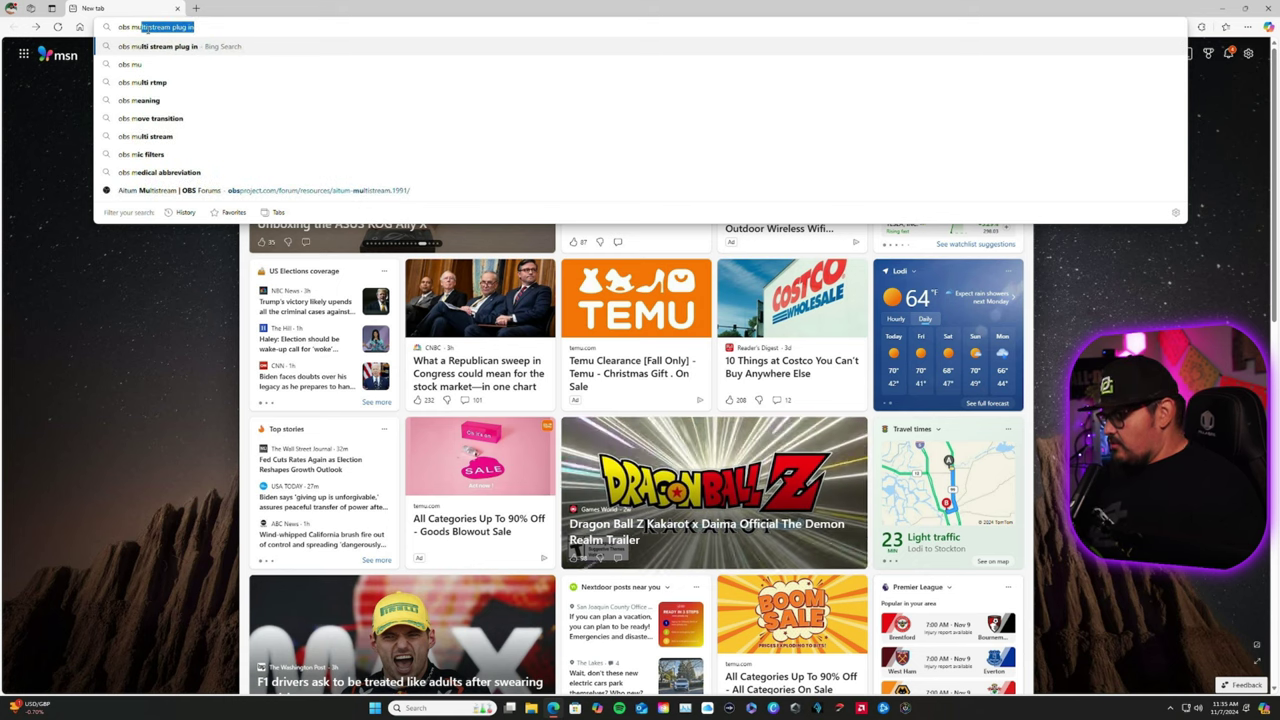
pyautogui.write('lti')
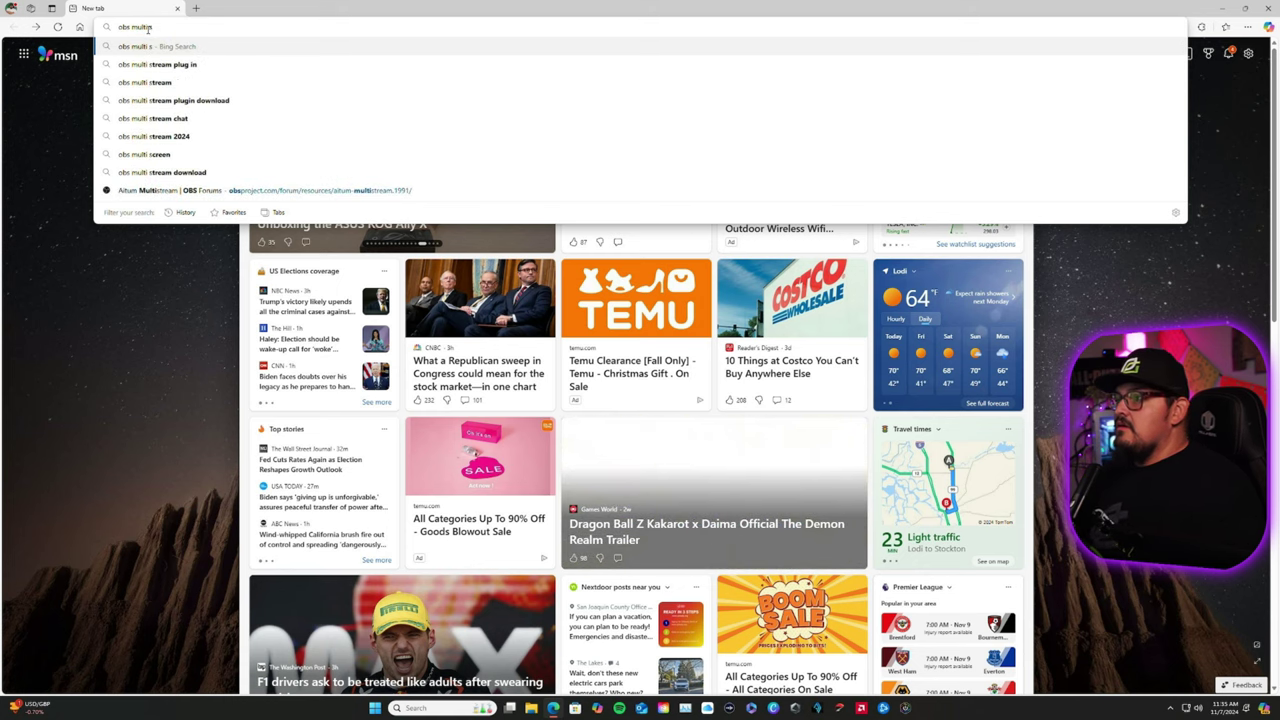
pyautogui.write(' s')
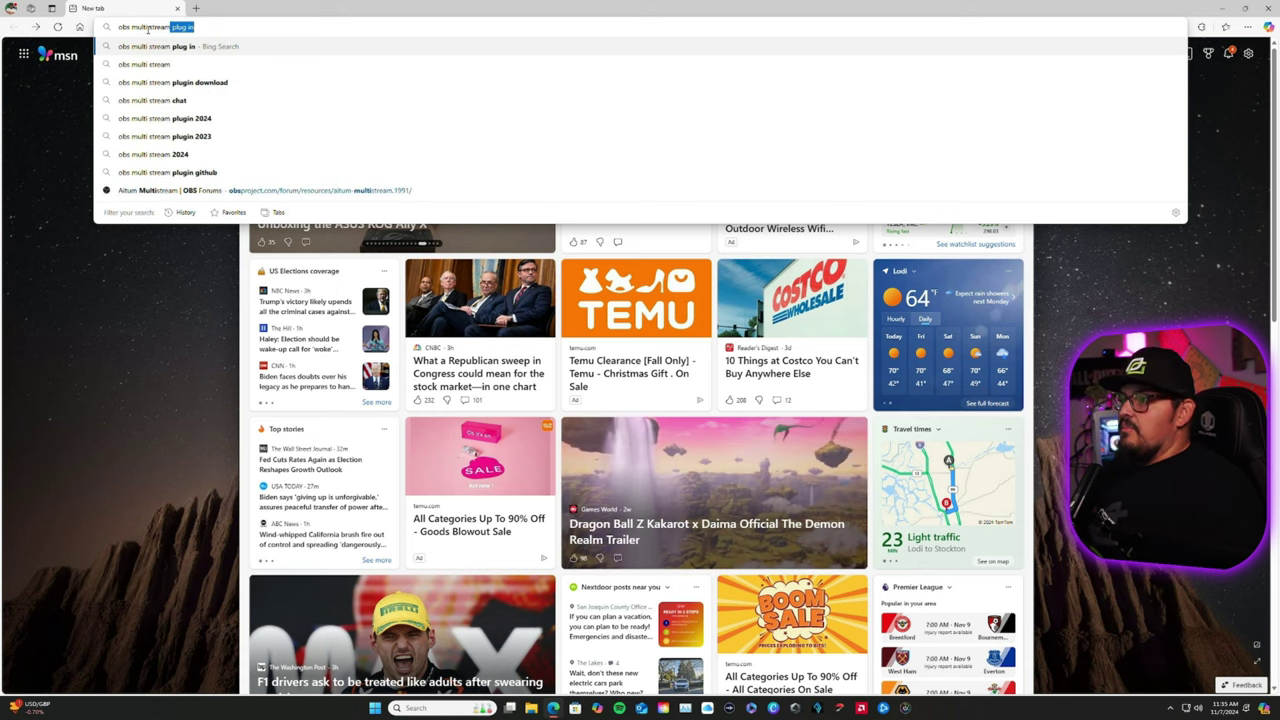
pyautogui.press('Return')
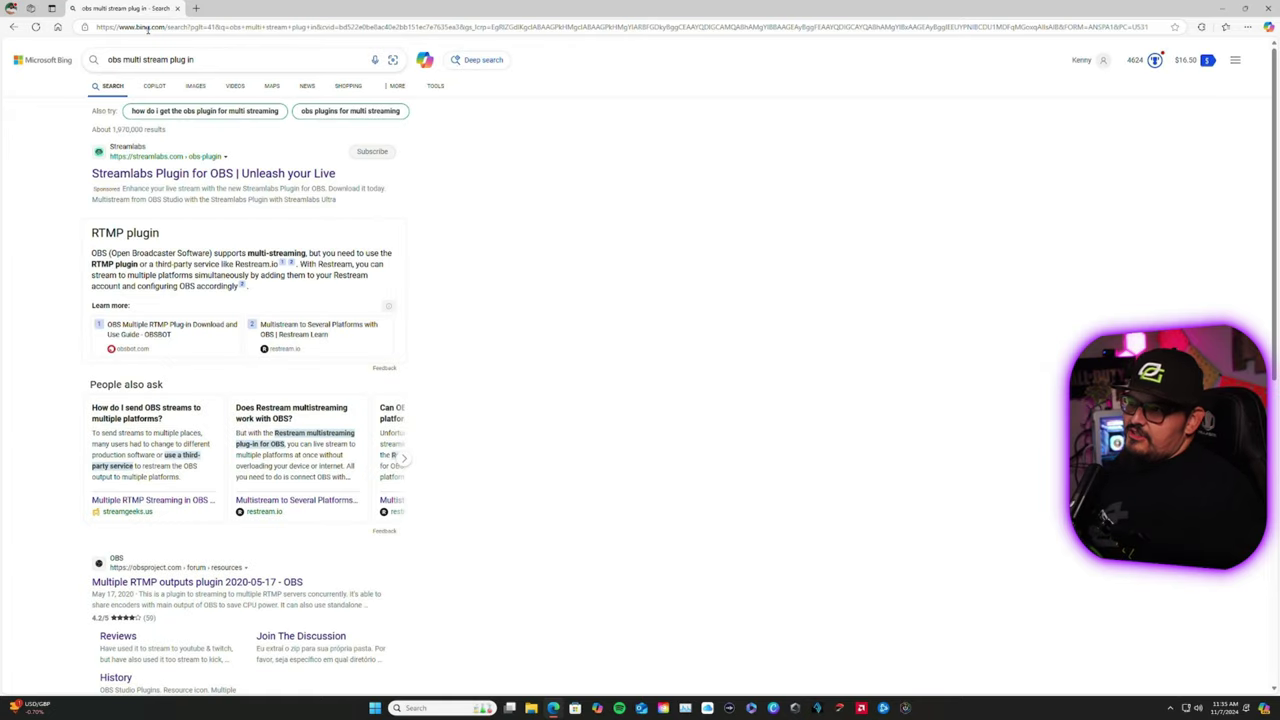
pyautogui.scroll(-1, 113, 368)
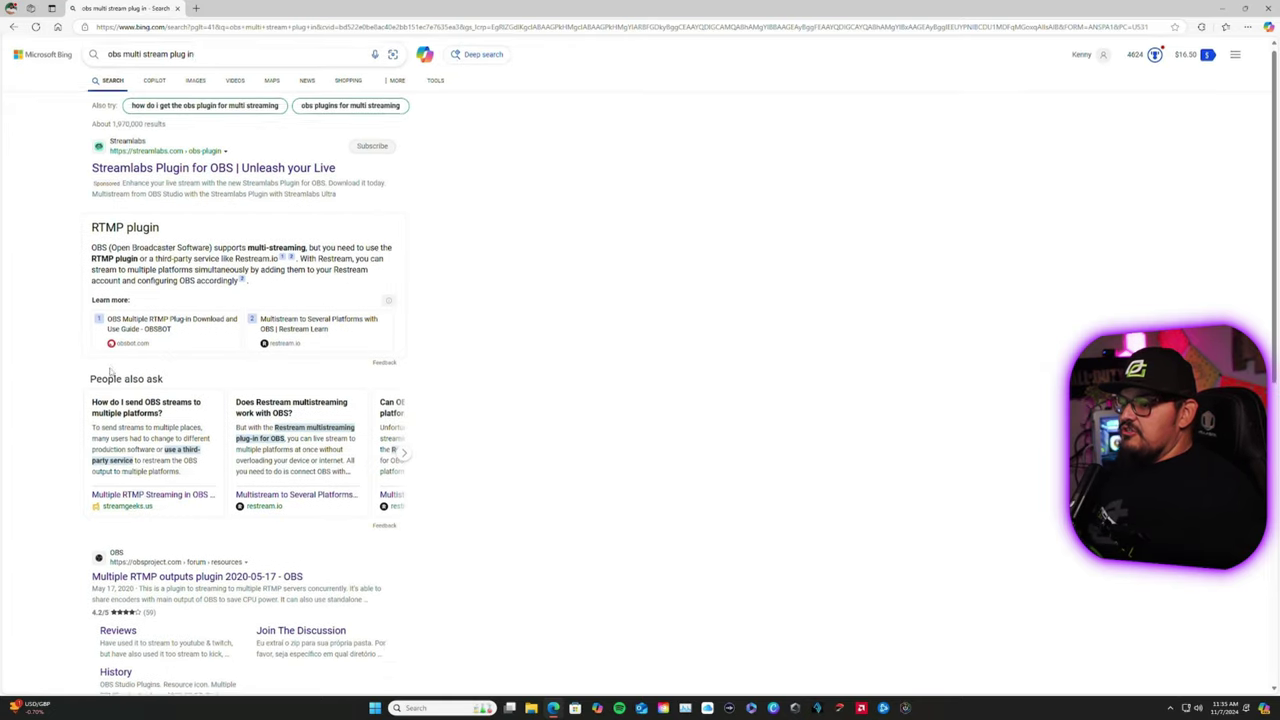
pyautogui.scroll(-1, 113, 461)
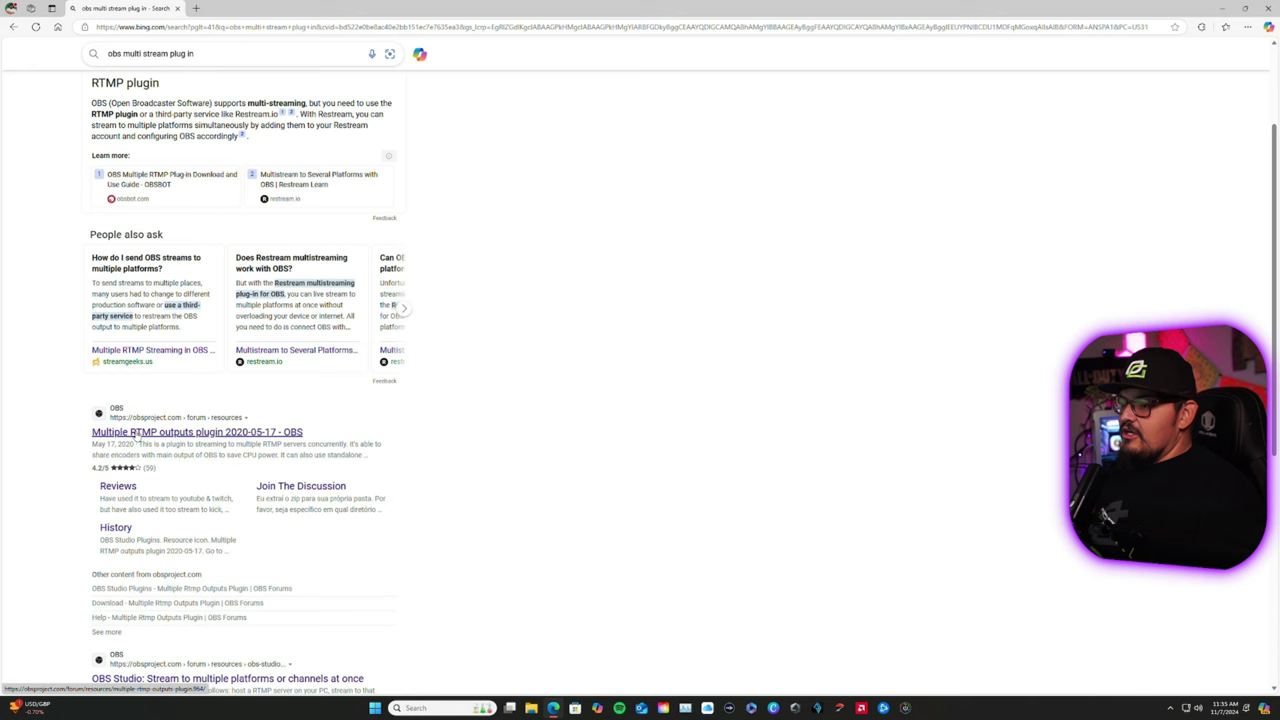
# Download the obs-multi-rtmp windows-x64 installer from the latest GitHub release and show it in its folder.
pyautogui.click(140, 432)
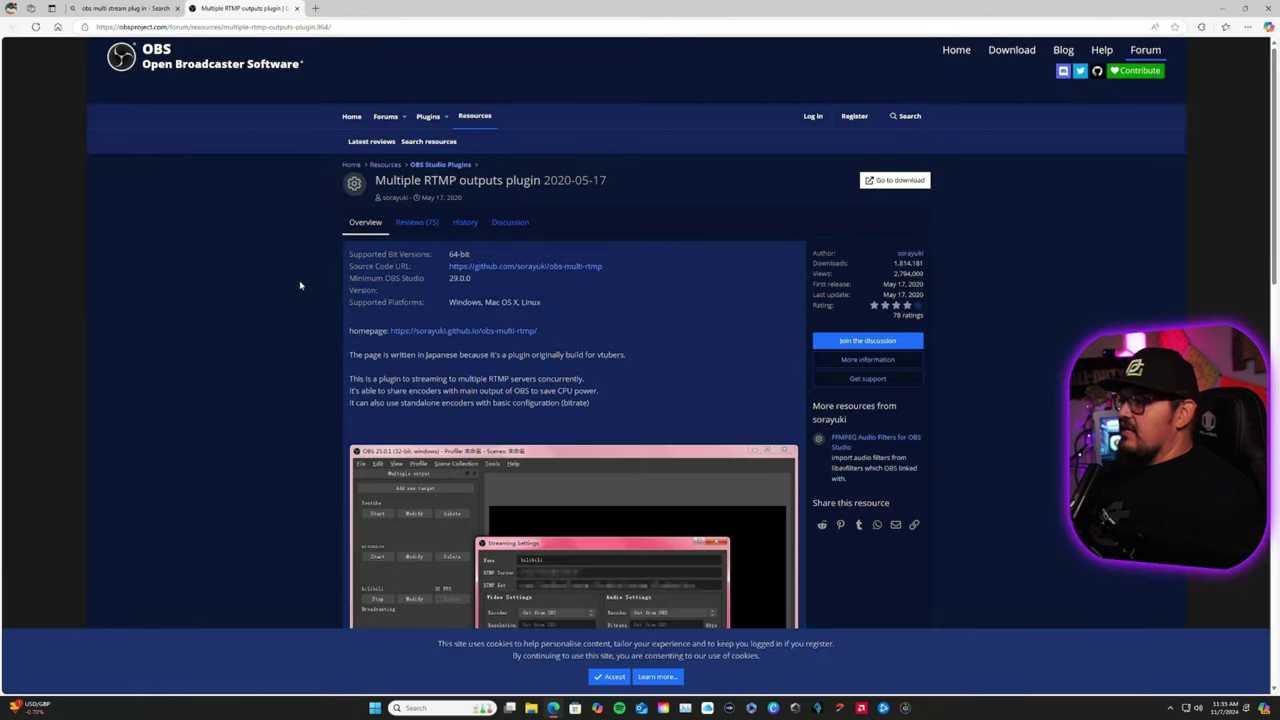
pyautogui.click(899, 179)
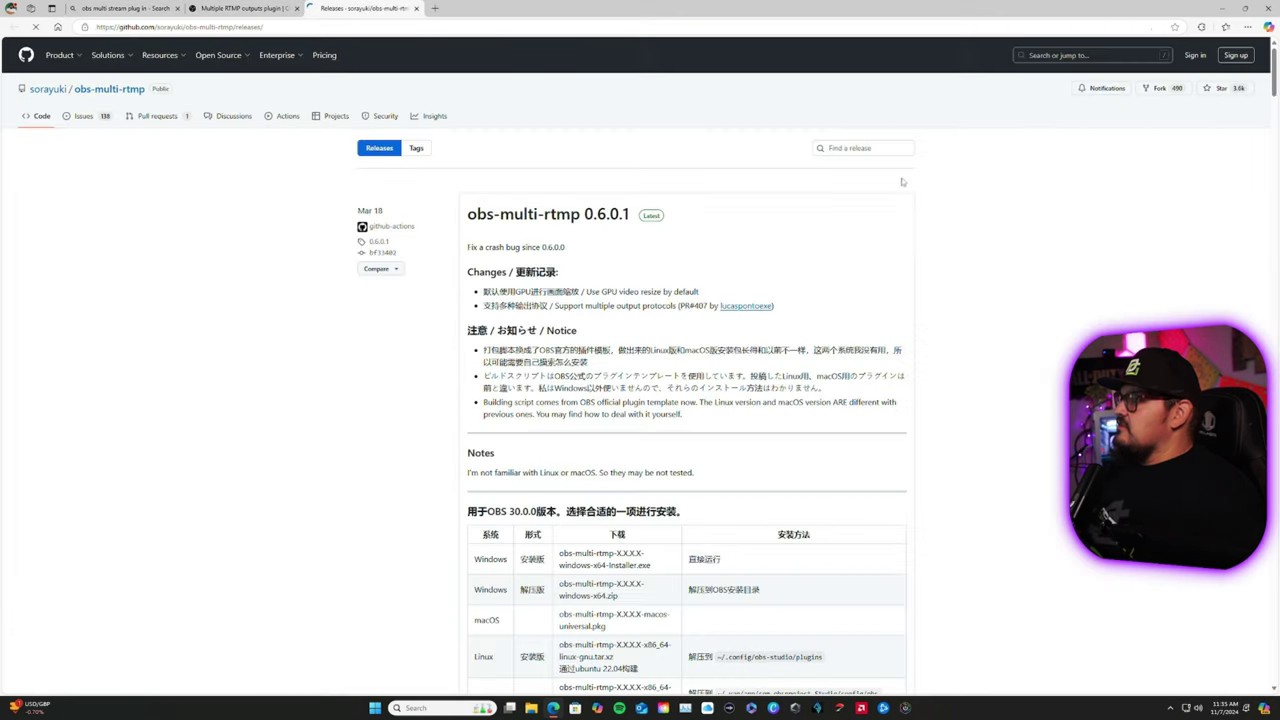
pyautogui.scroll(-5, 391, 381)
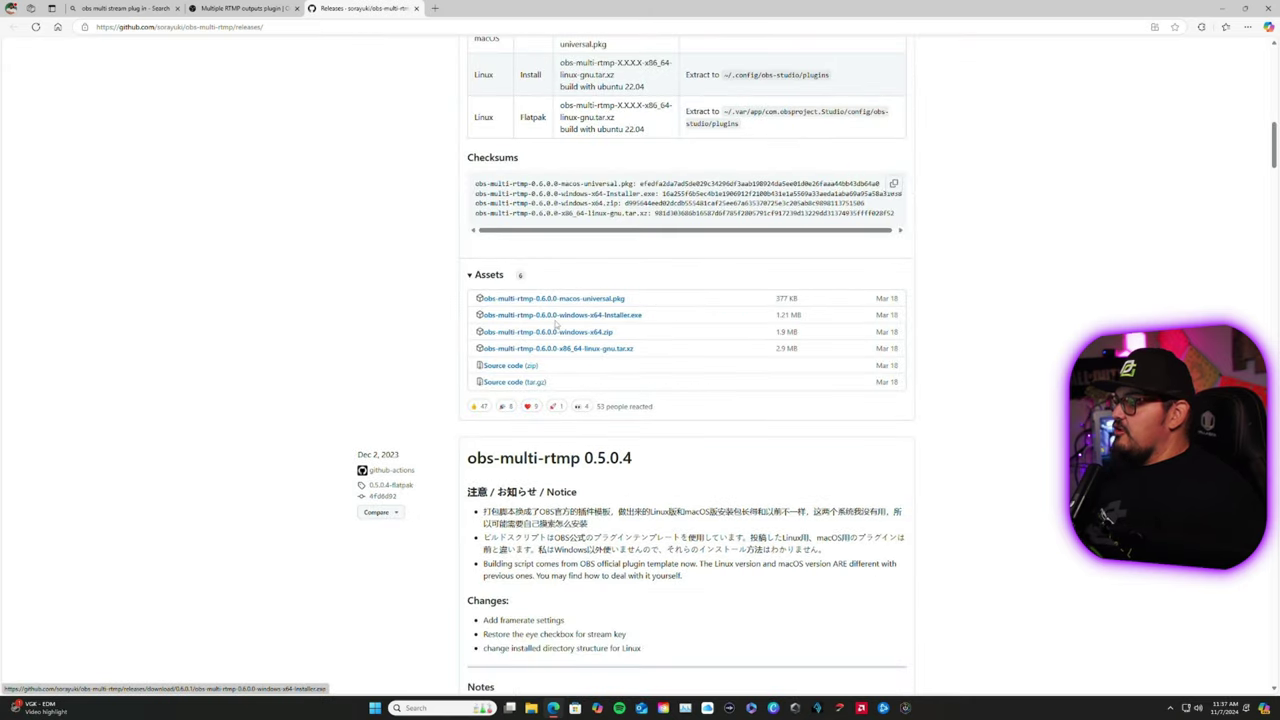
pyautogui.click(560, 316)
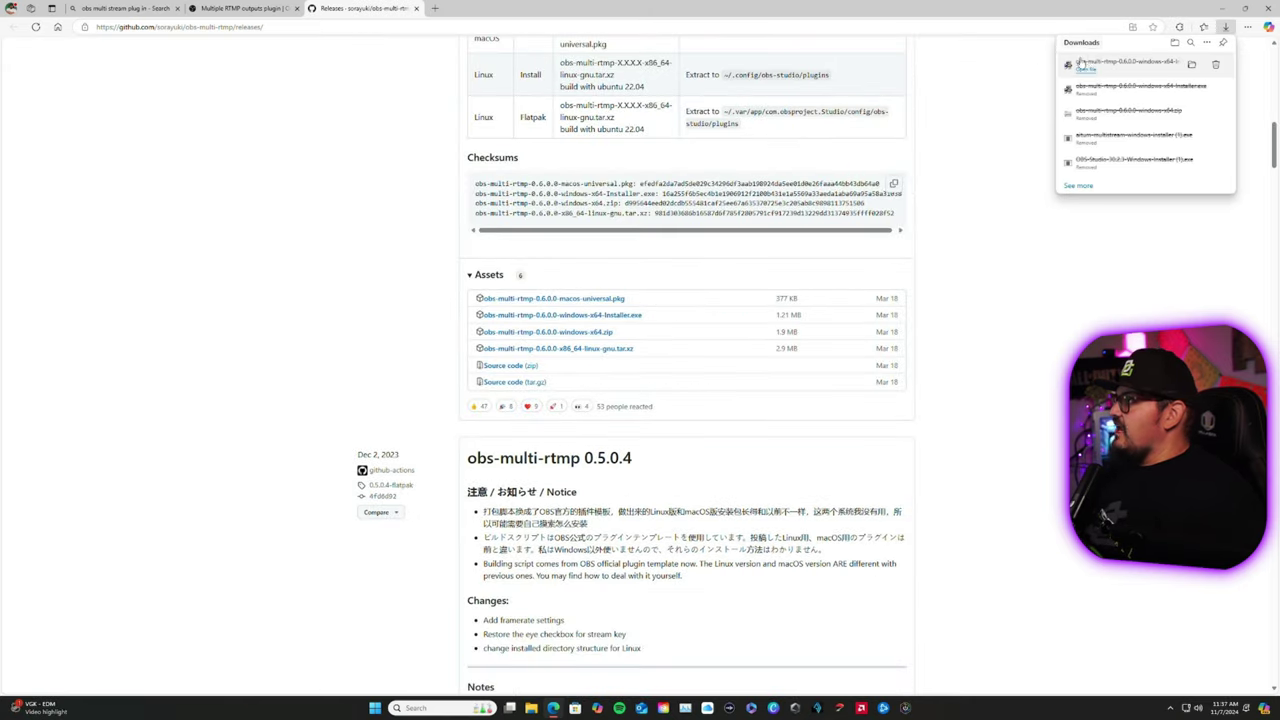
pyautogui.click(1192, 66)
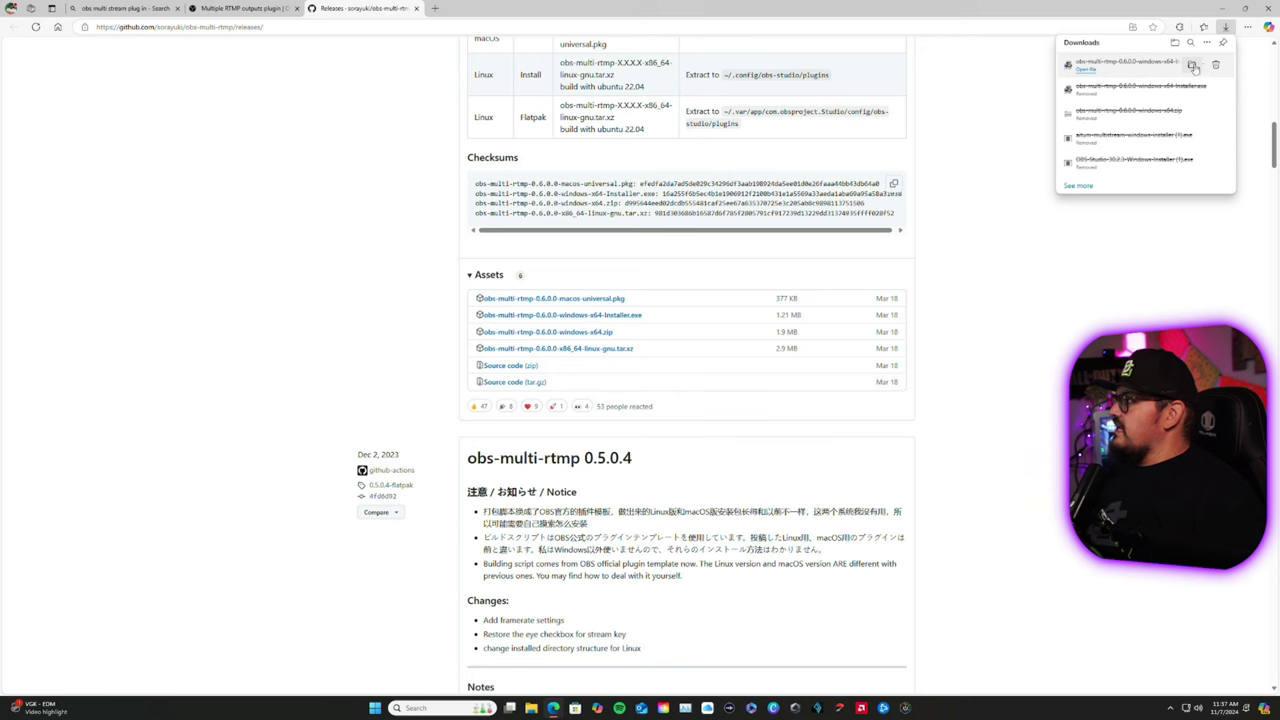
# Install obs-multi-rtmp into the default folder, then close the installer and the Downloads window.
pyautogui.doubleClick(160, 399)
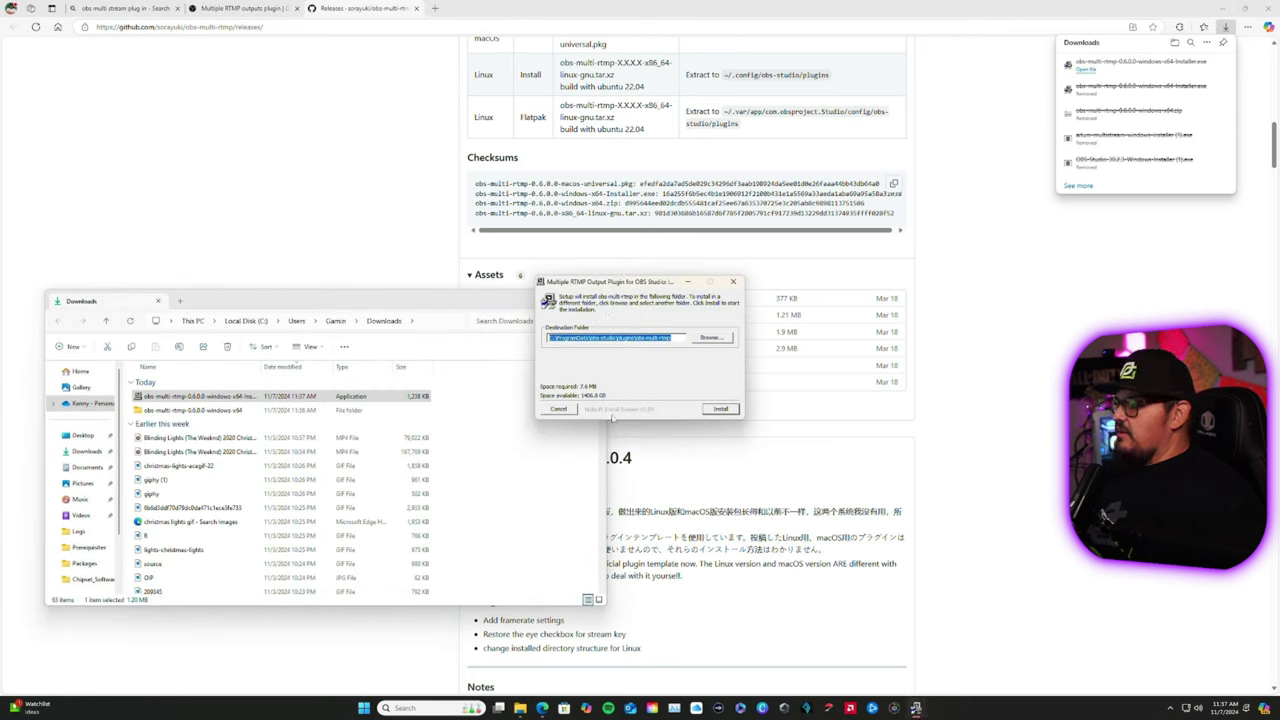
pyautogui.press('Return')
pyautogui.click(737, 281)
pyautogui.click(597, 301)
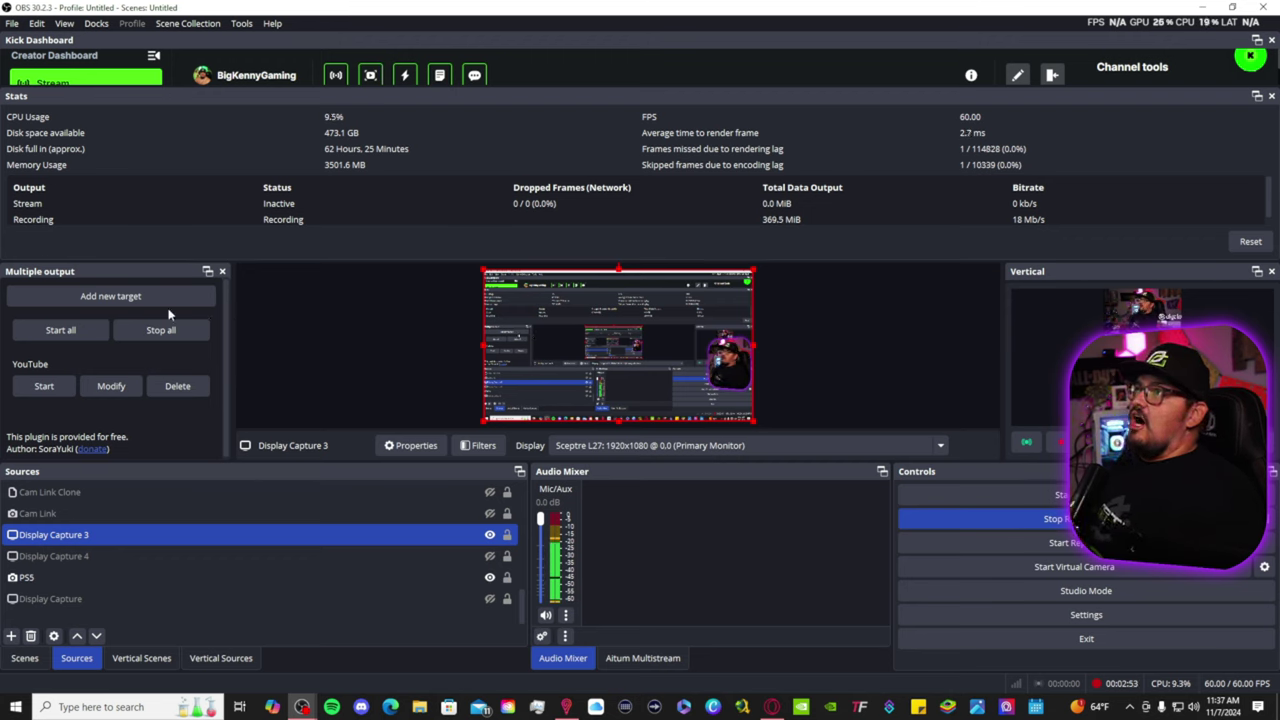
# Confirm the Multiple output dock is enabled and review the Stream settings without changing them.
pyautogui.click(96, 23)
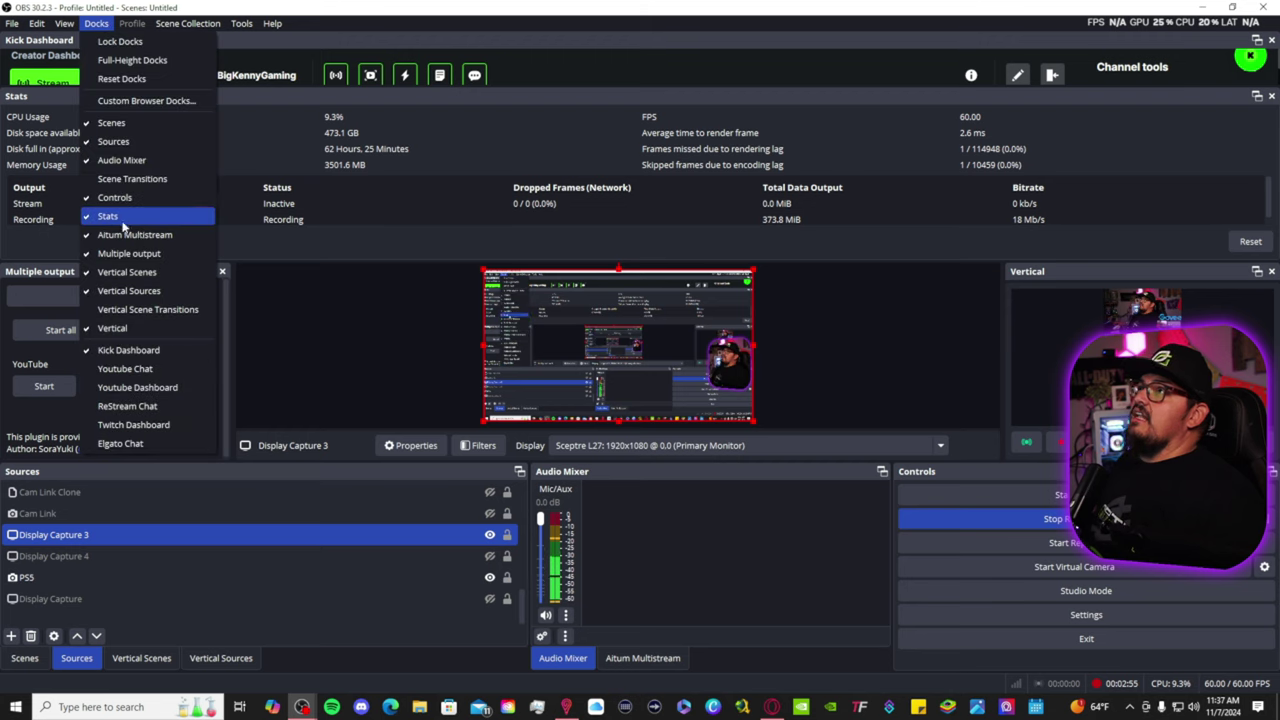
pyautogui.click(271, 392)
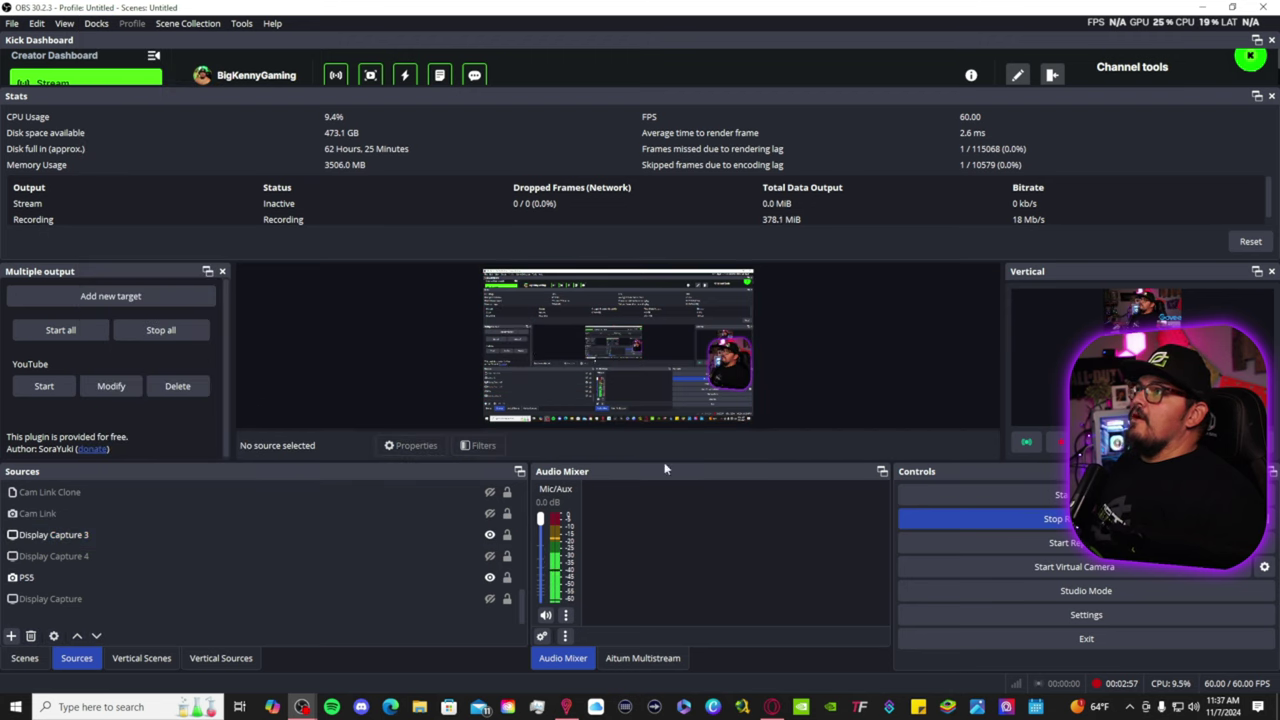
pyautogui.click(976, 614)
pyautogui.click(350, 173)
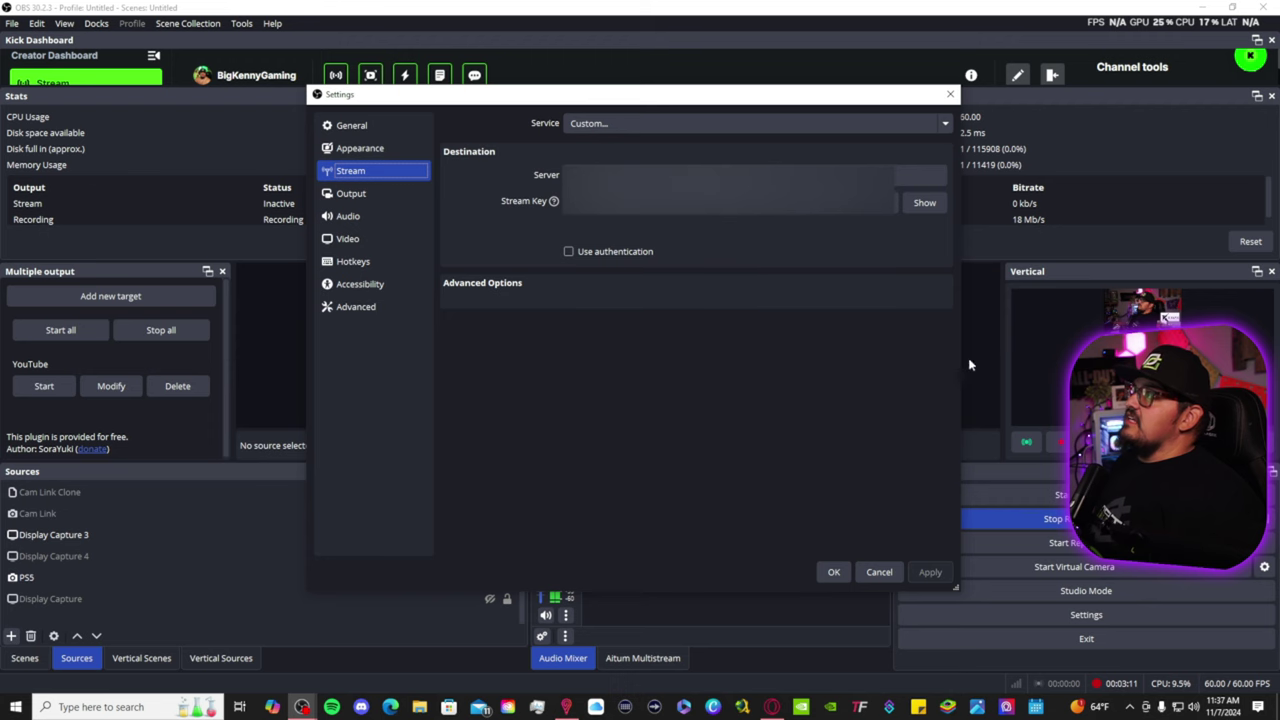
pyautogui.click(830, 571)
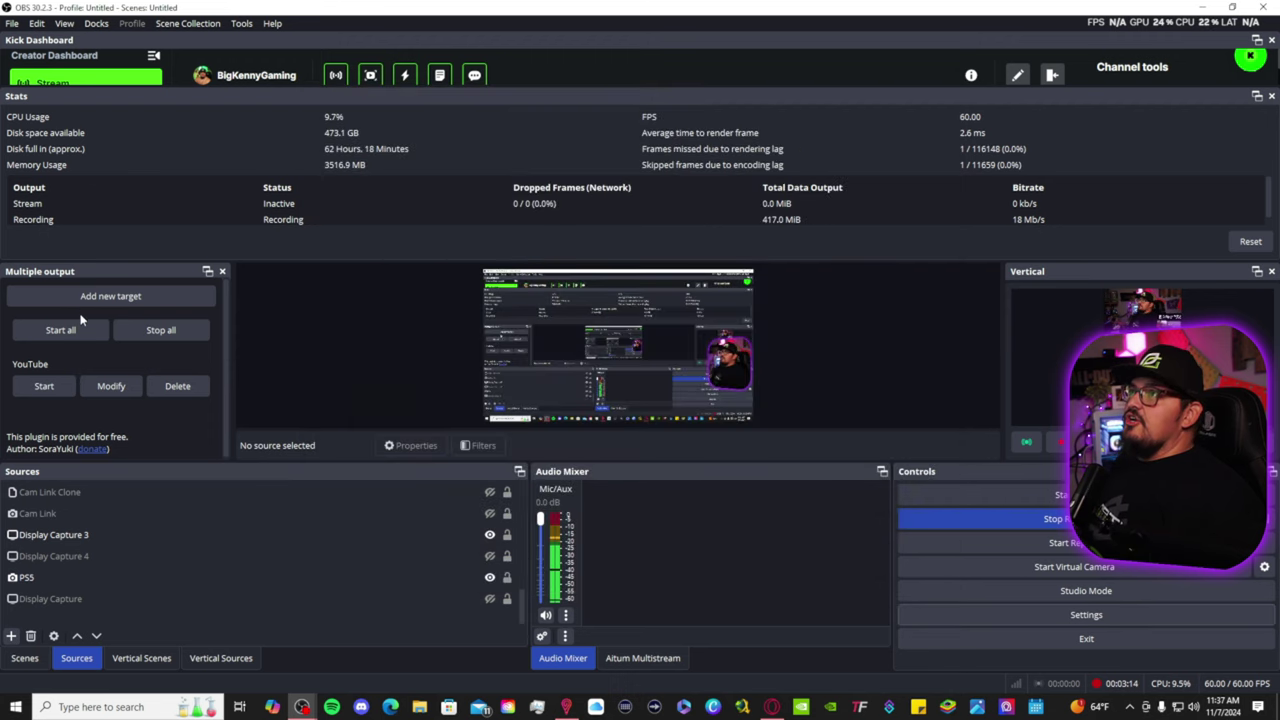
# Add a New Target with encoder 'Get from OBS' and 'Sync start with OBS' unchecked.
pyautogui.click(85, 298)
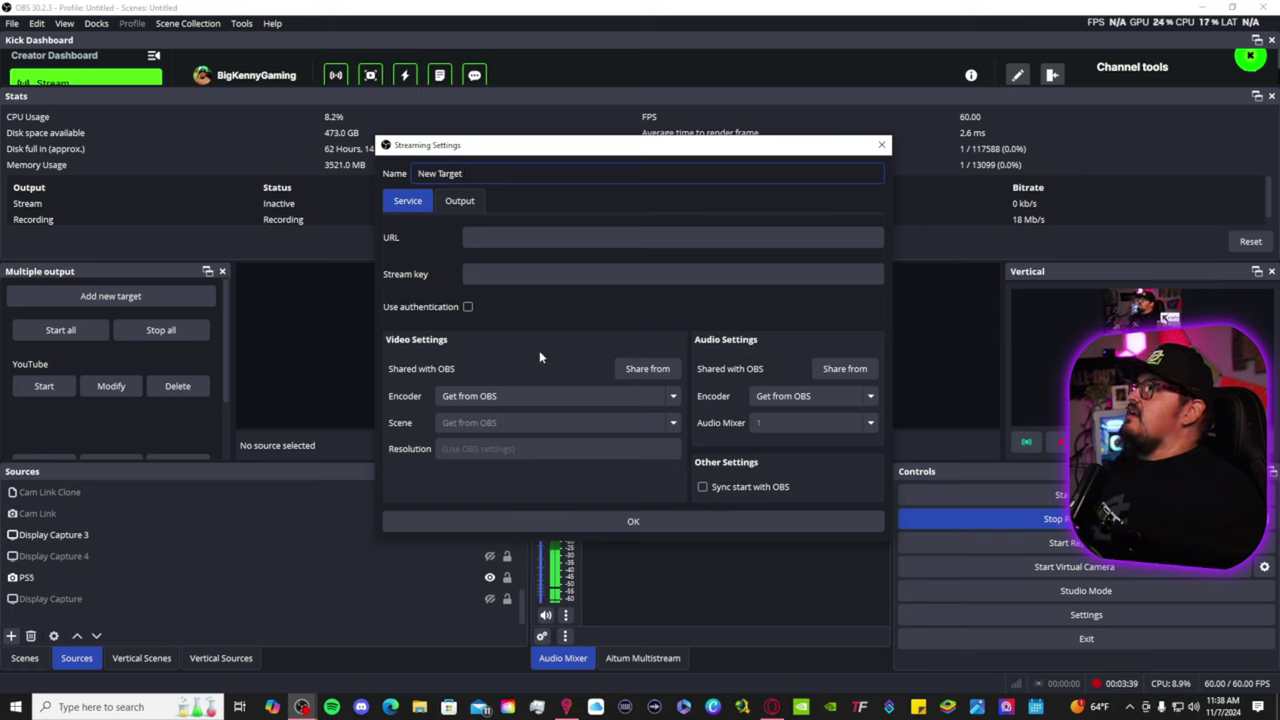
pyautogui.click(455, 398)
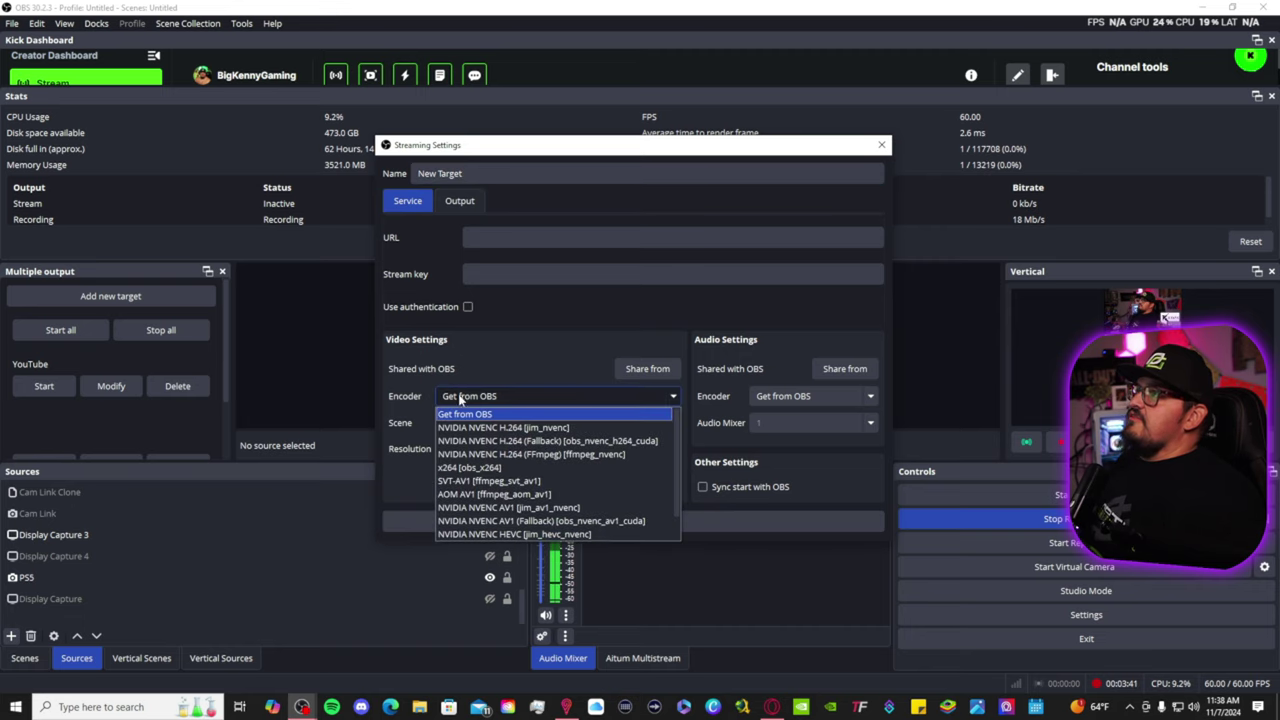
pyautogui.click(528, 368)
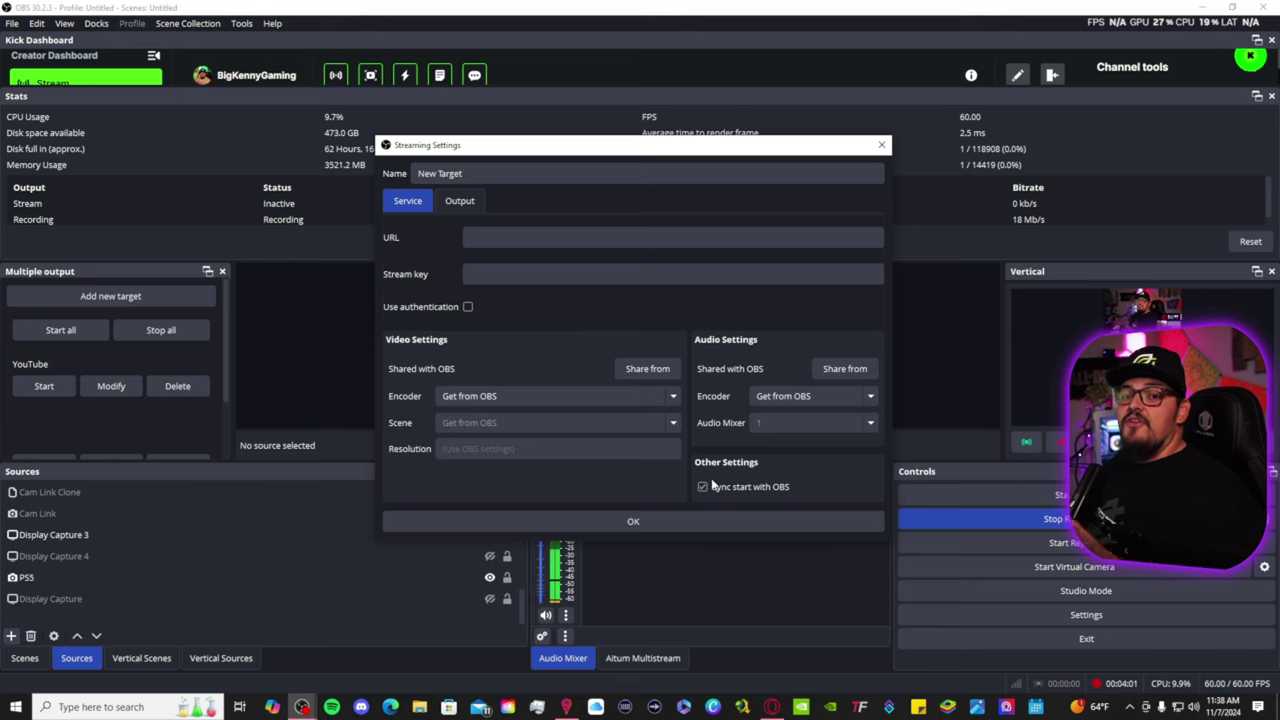
pyautogui.click(705, 486)
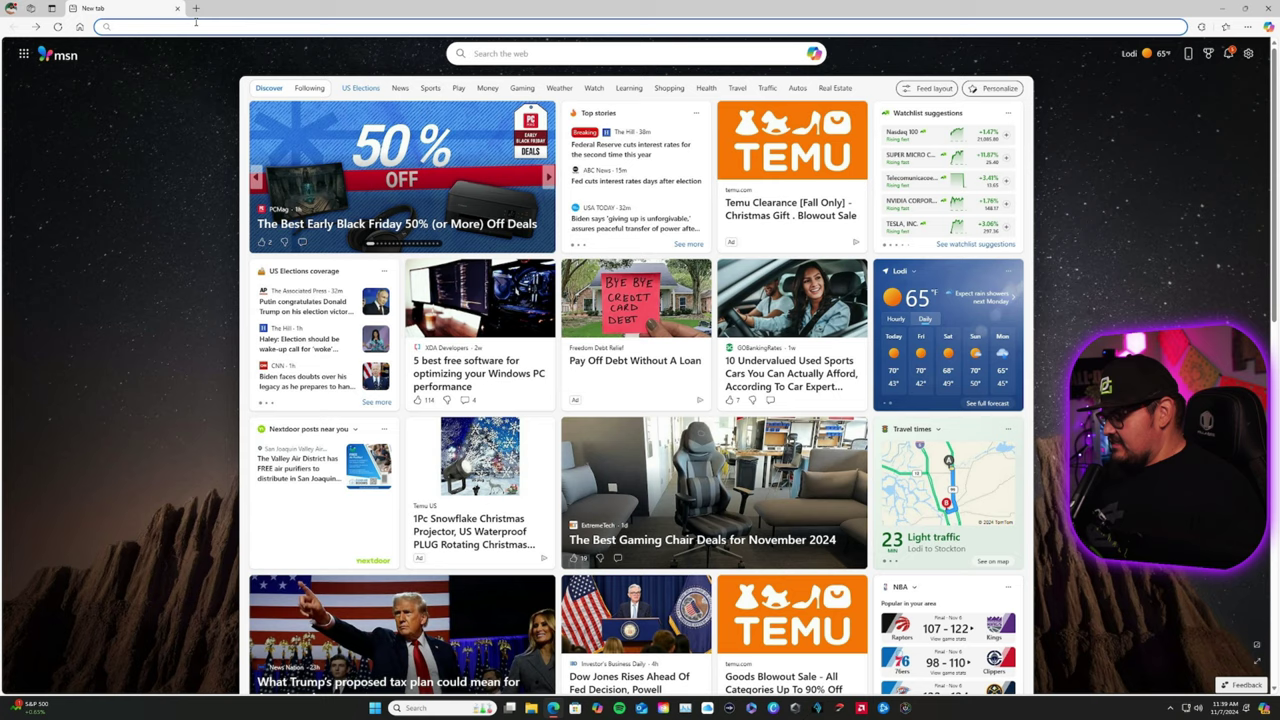
# Search for 'aitum vertical plugin' and download its Windows installer from the Aitum Vertical forum page.
pyautogui.write('aitum v')
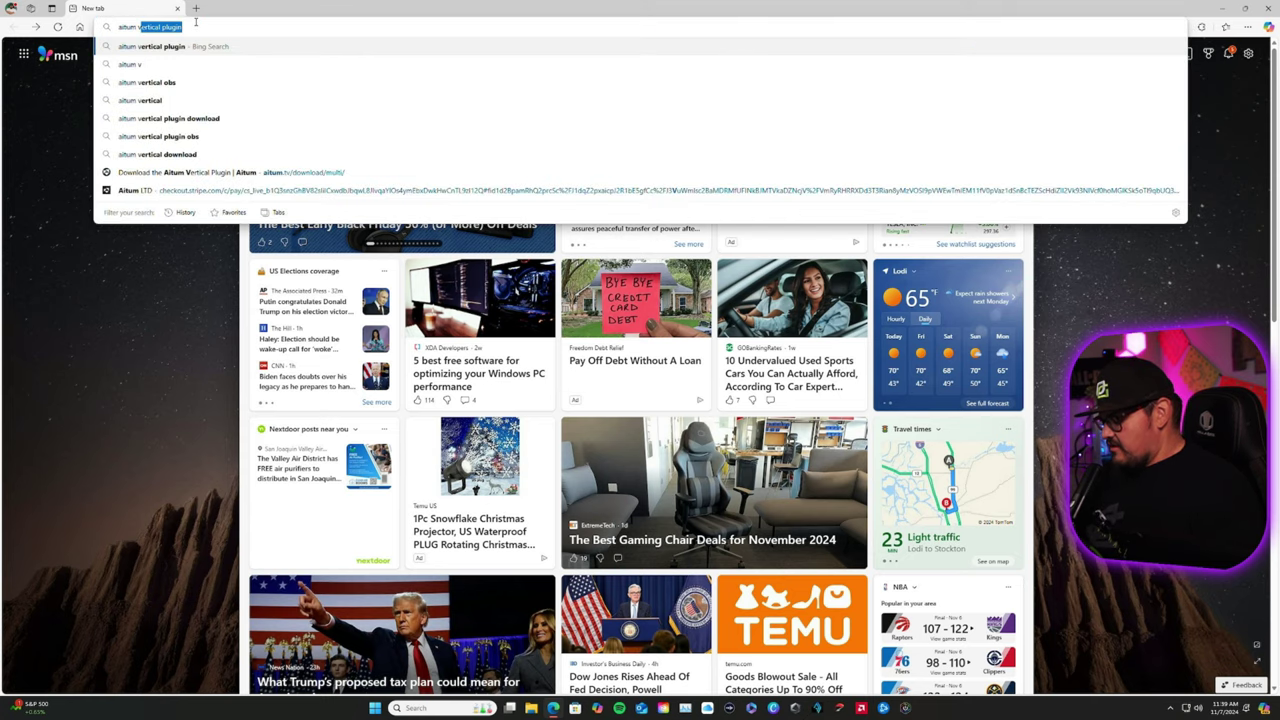
pyautogui.write('er')
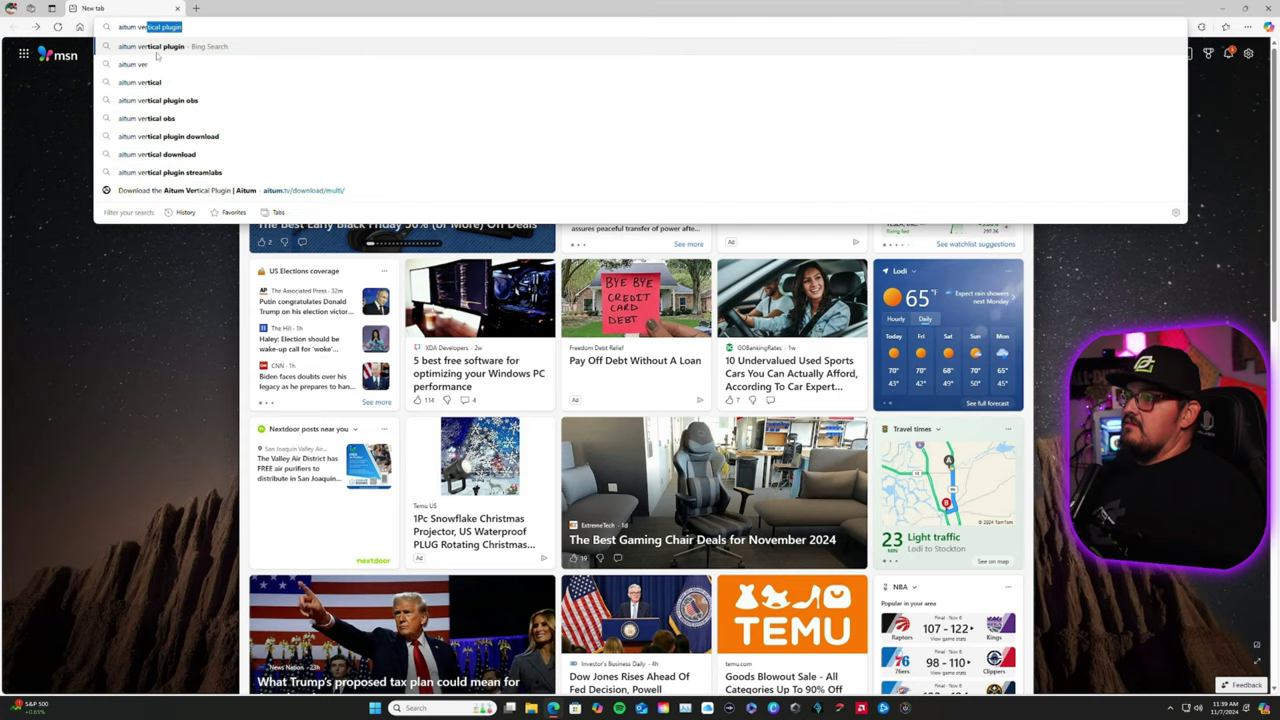
pyautogui.click(157, 49)
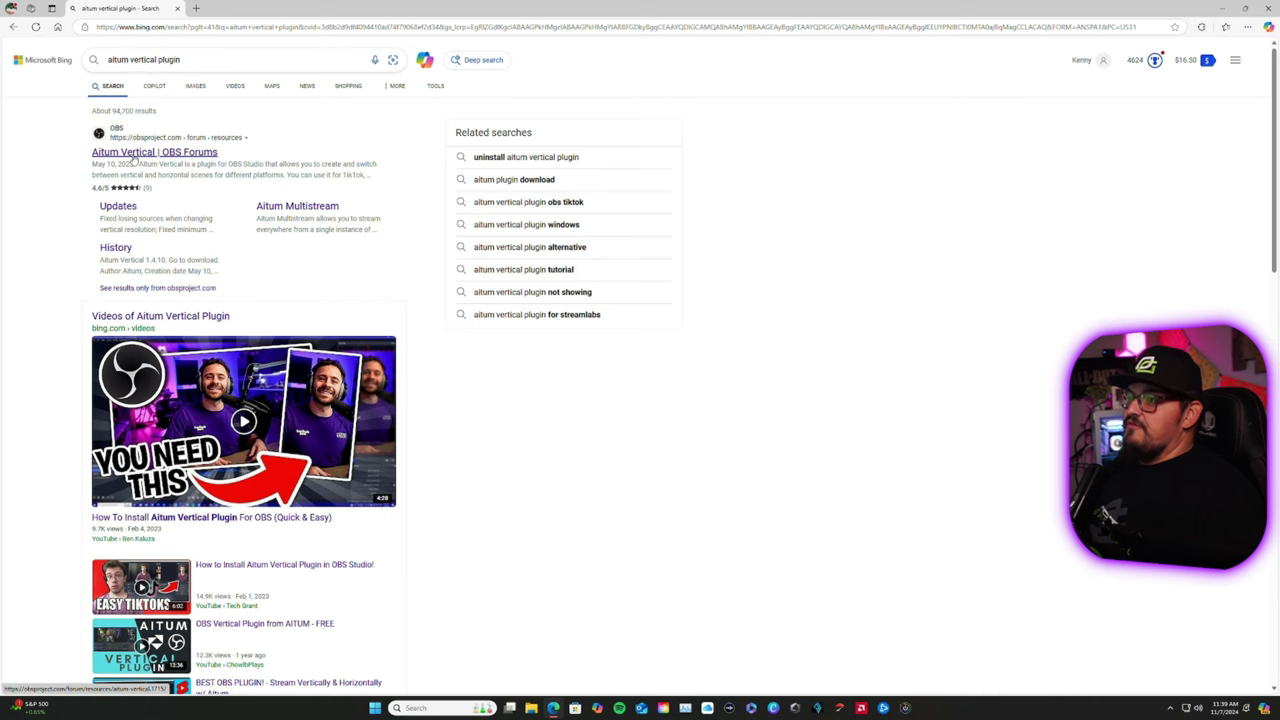
pyautogui.click(129, 156)
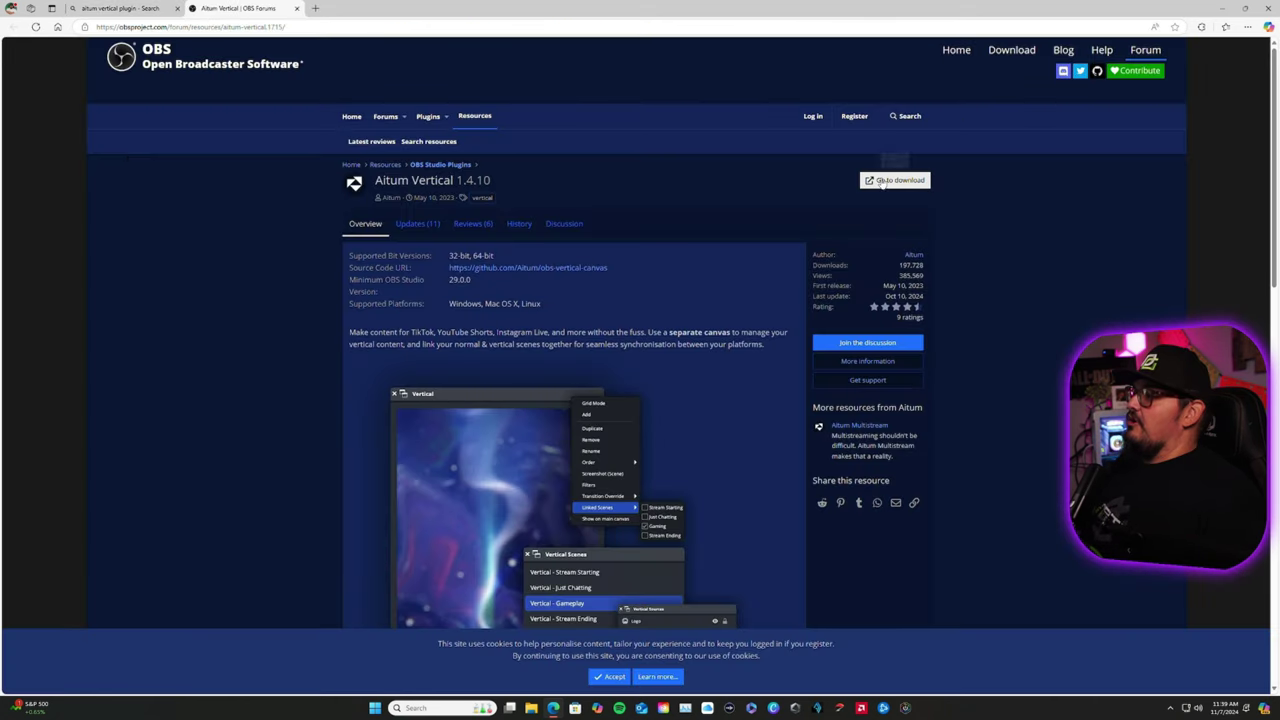
pyautogui.click(884, 181)
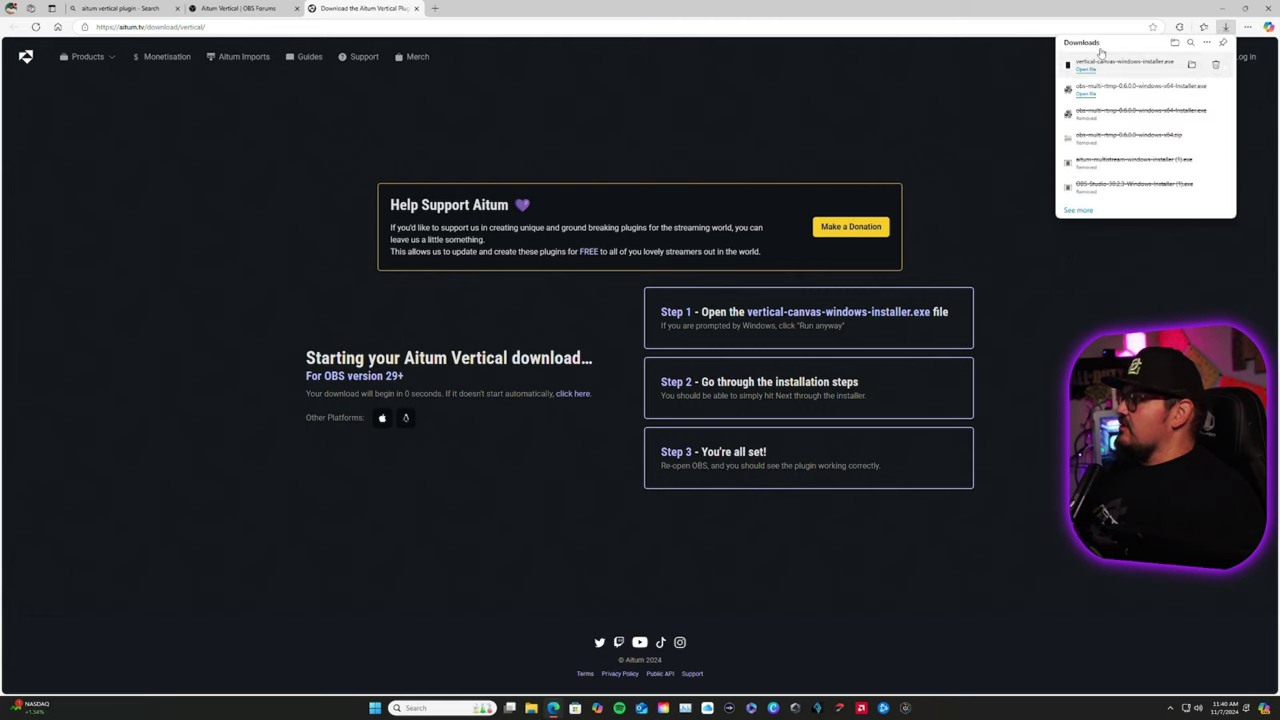
# Run vertical-canvas-windows-installer from Downloads, approve the UAC prompt, and close the downloads list.
pyautogui.click(1190, 65)
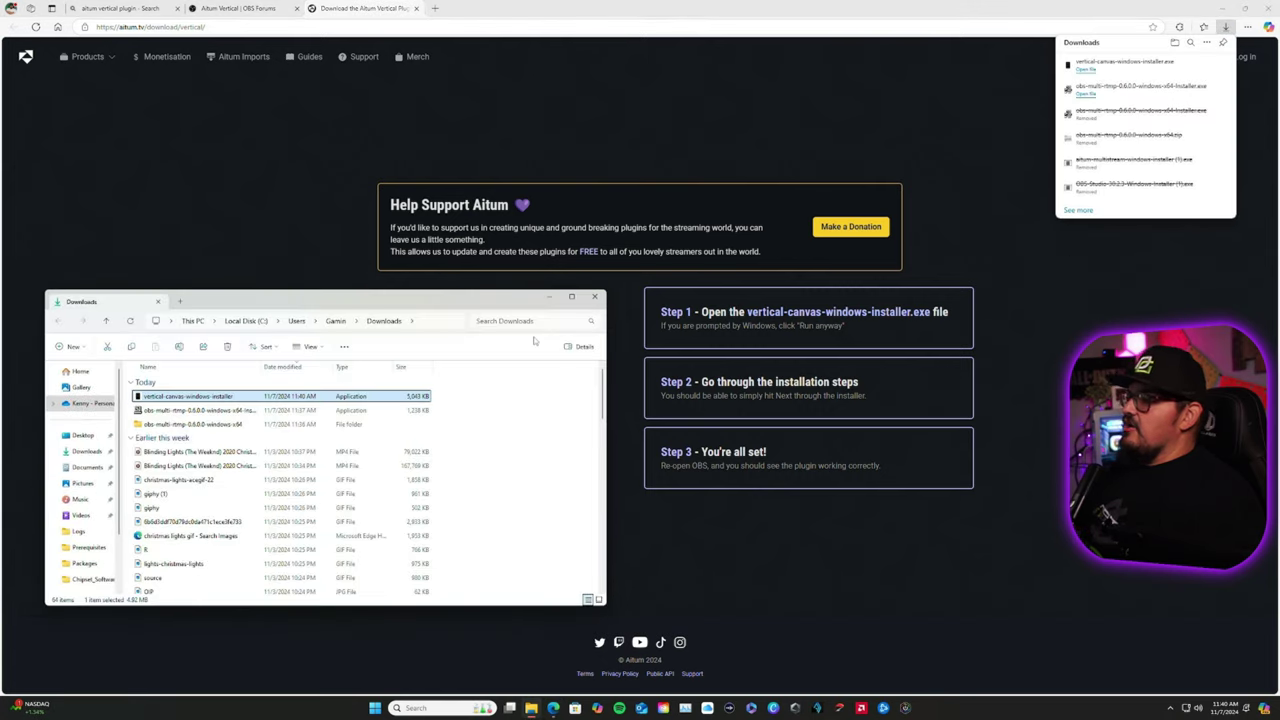
pyautogui.doubleClick(188, 397)
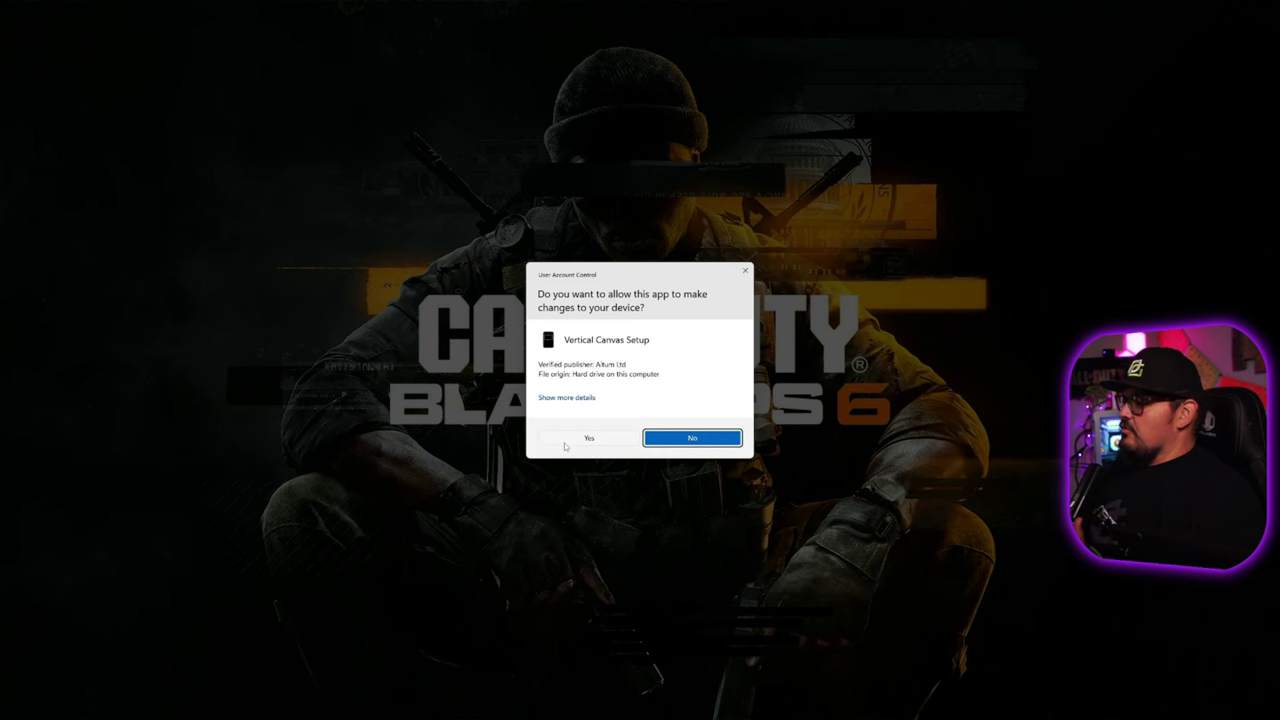
pyautogui.click(589, 440)
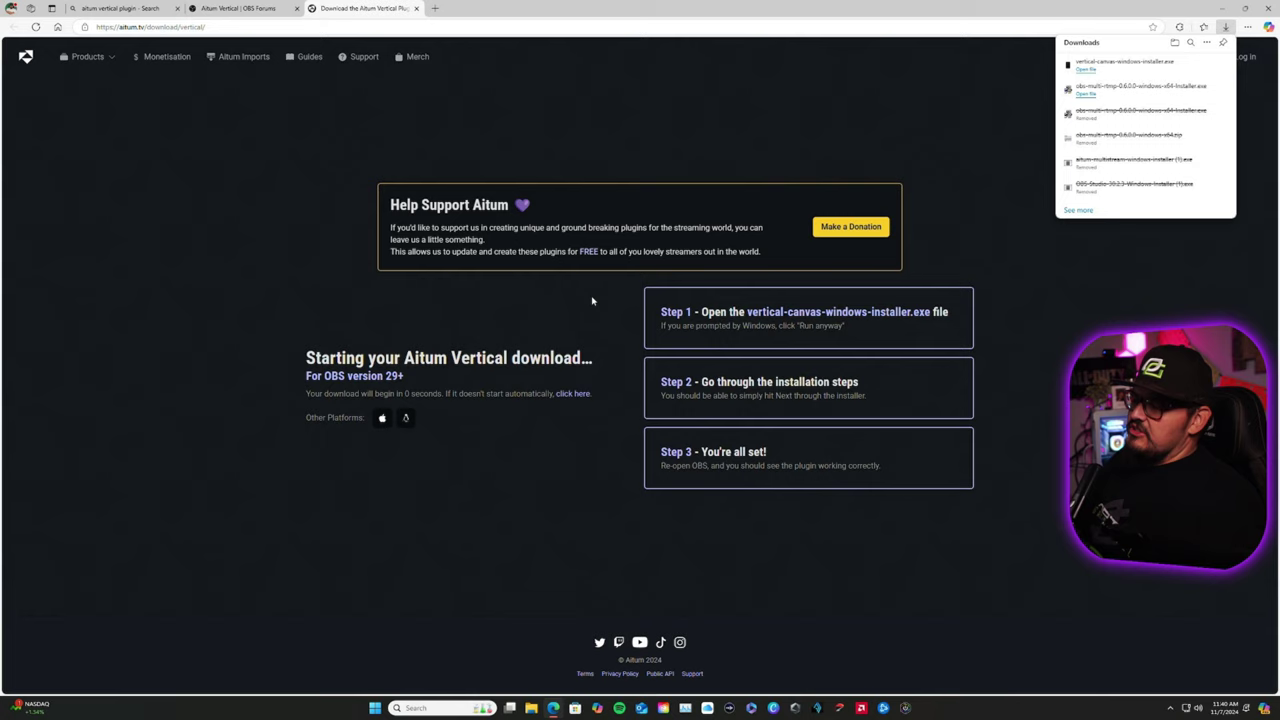
pyautogui.click(357, 201)
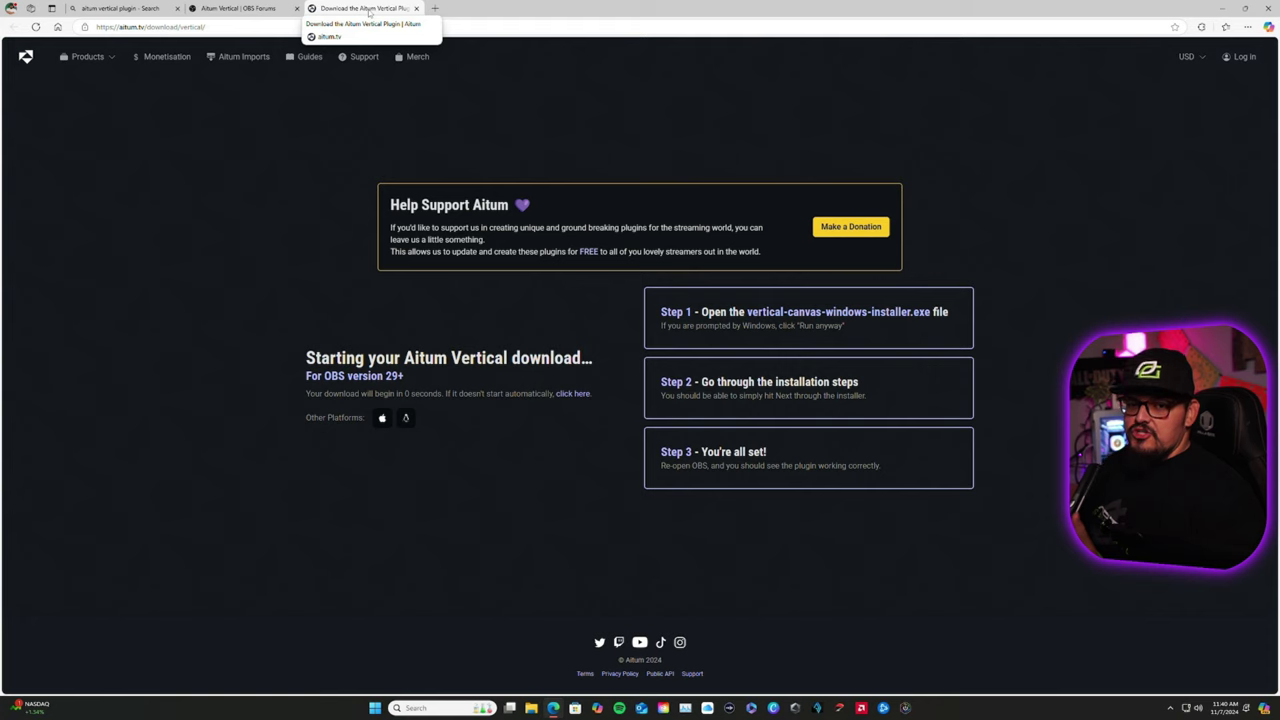
# Close the extra tabs, search Bing for 'aitum multistream', and open its OBS Forums page.
pyautogui.hotkey('ctrl', 'w')
pyautogui.hotkey('ctrl', 'w')
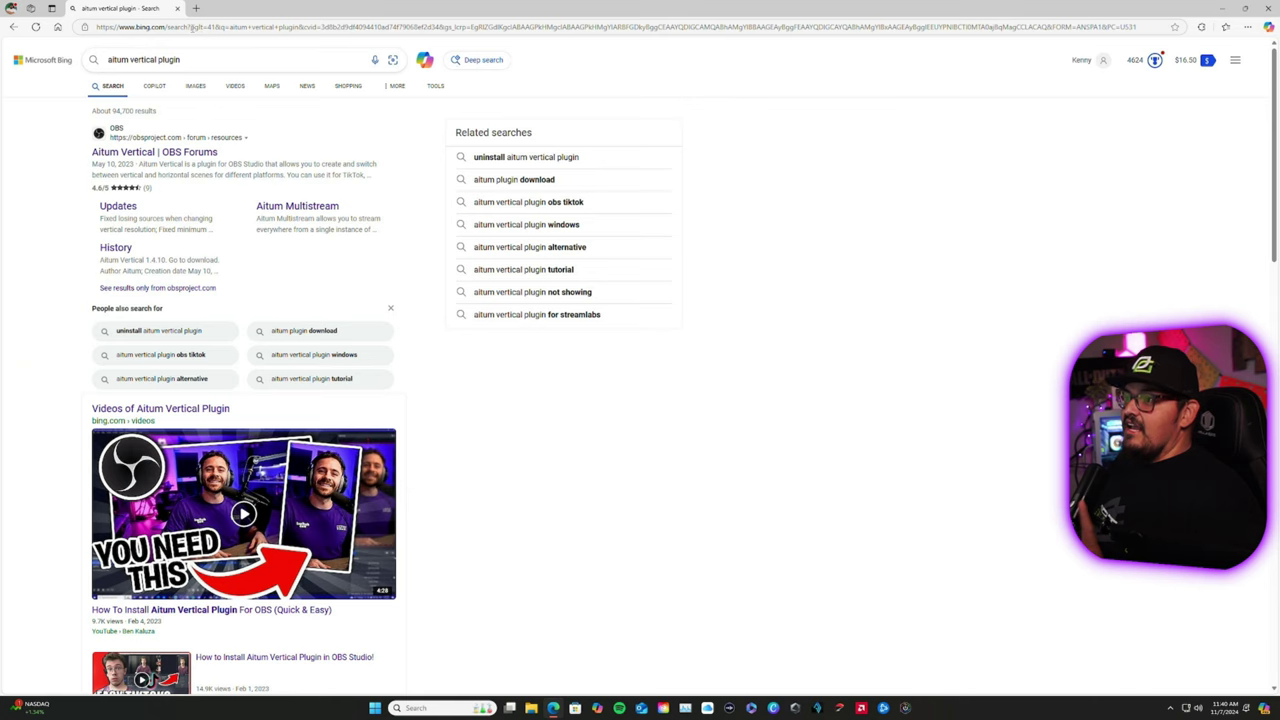
pyautogui.click(190, 28)
pyautogui.write('a')
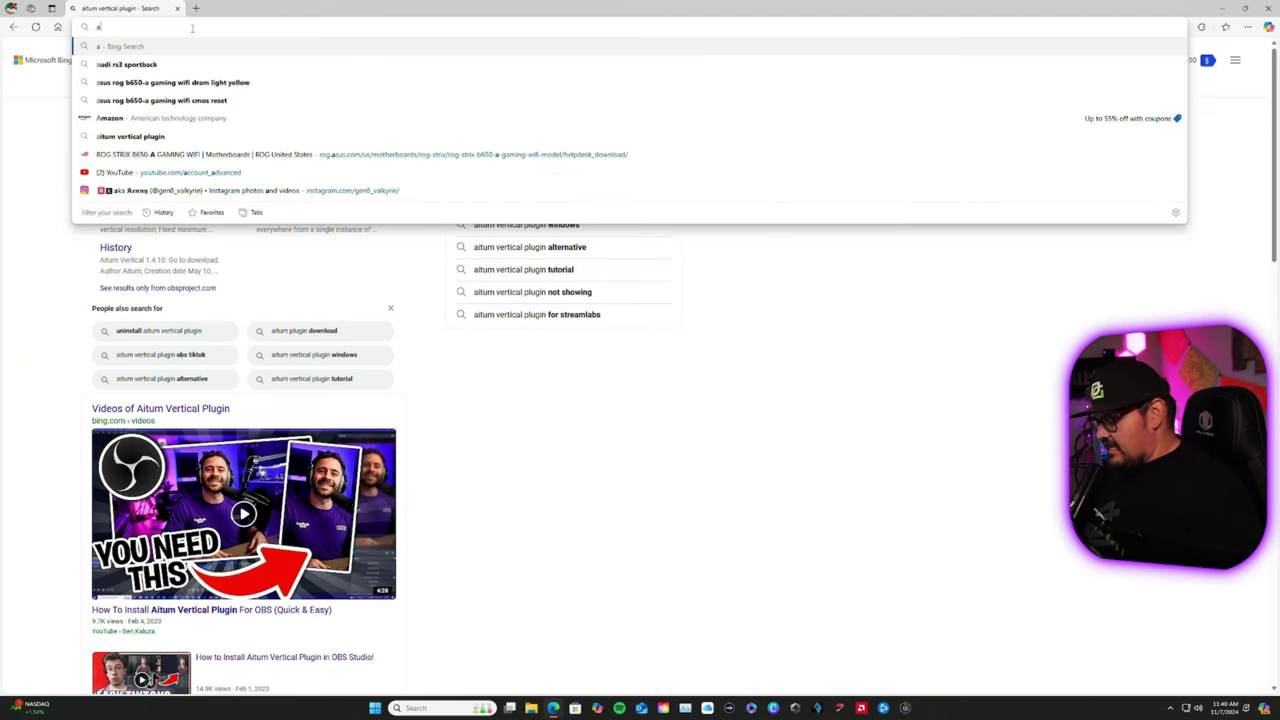
pyautogui.write('itum multi')
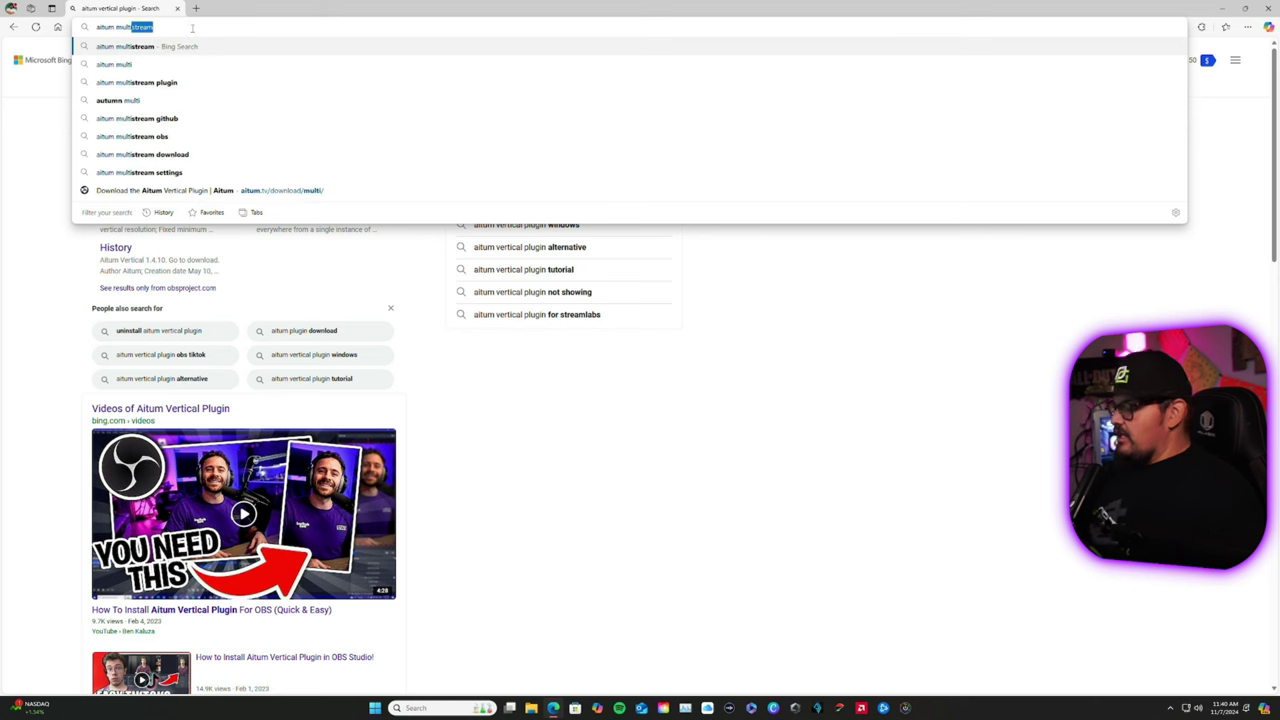
pyautogui.press('Return')
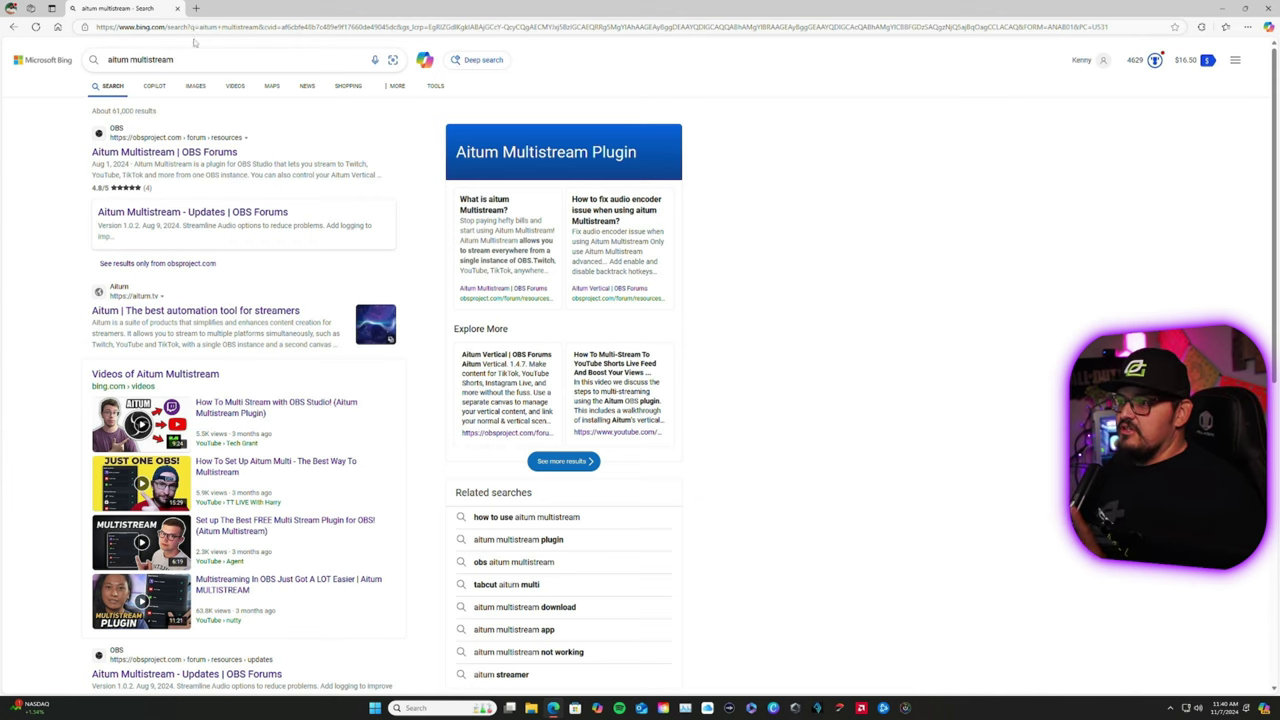
pyautogui.click(150, 153)
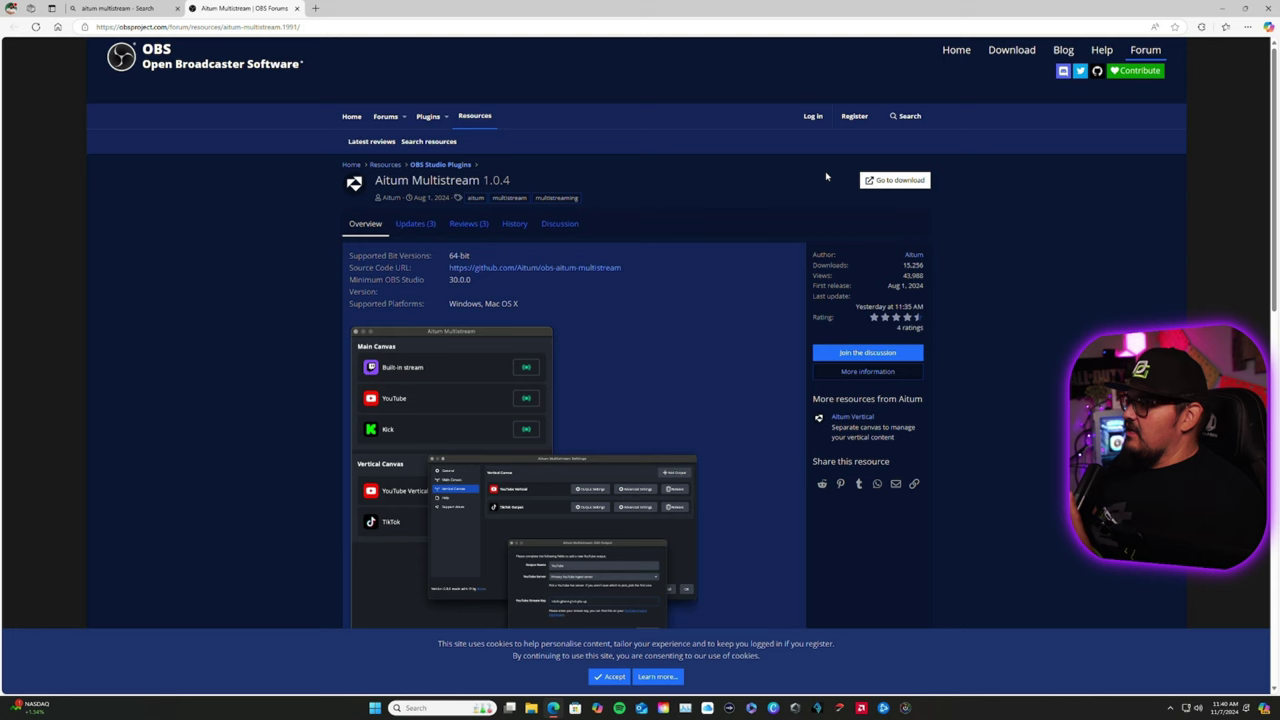
# Start the Aitum Multistream installer download from its forum page.
pyautogui.click(886, 180)
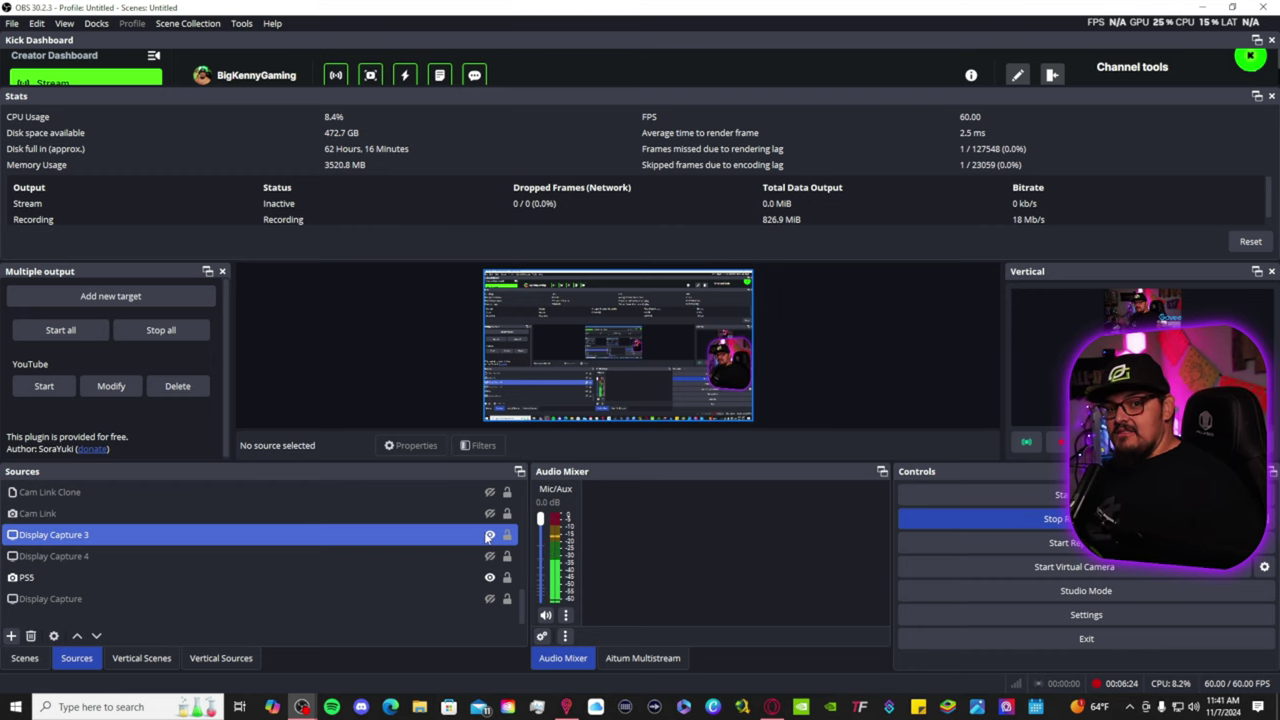
# Unhide Display Capture 3 and show the Aitum Multistream dock's main and vertical outputs.
pyautogui.click(489, 536)
pyautogui.click(612, 657)
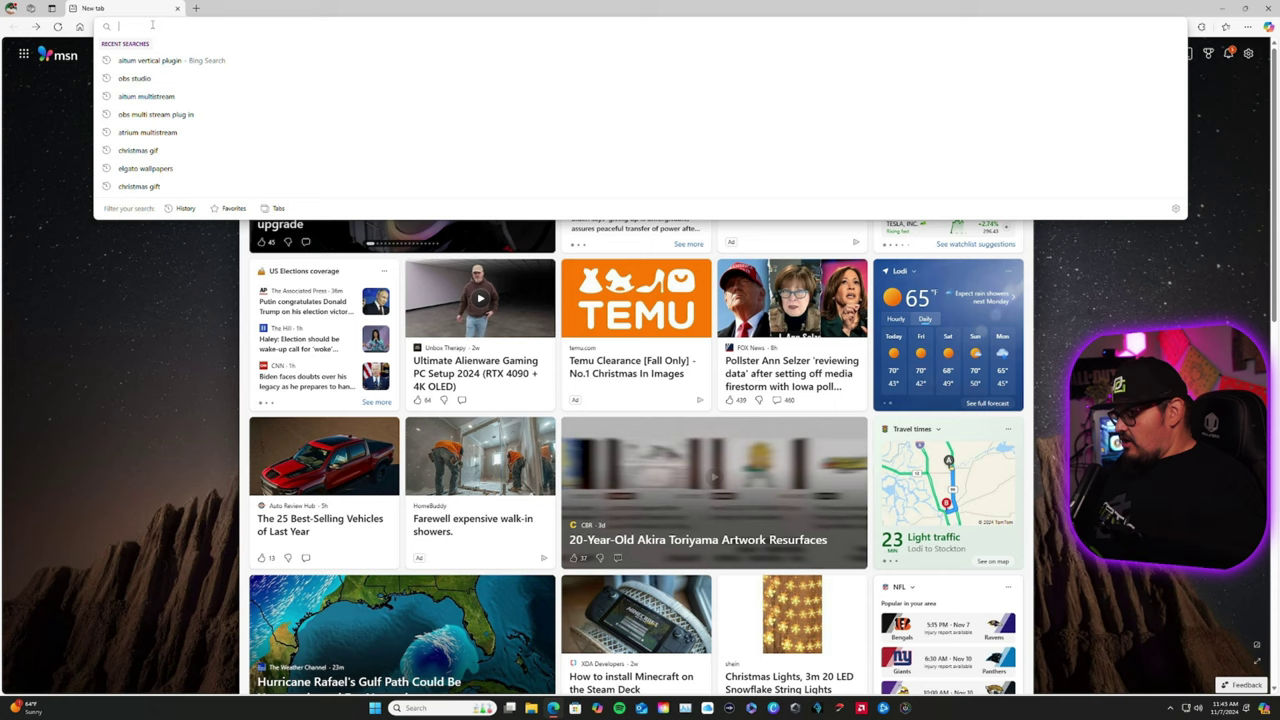
# Load the YouTube home page in Edge and go to YouTube Studio from the account menu.
pyautogui.write('youtube.com')
pyautogui.press('Return')
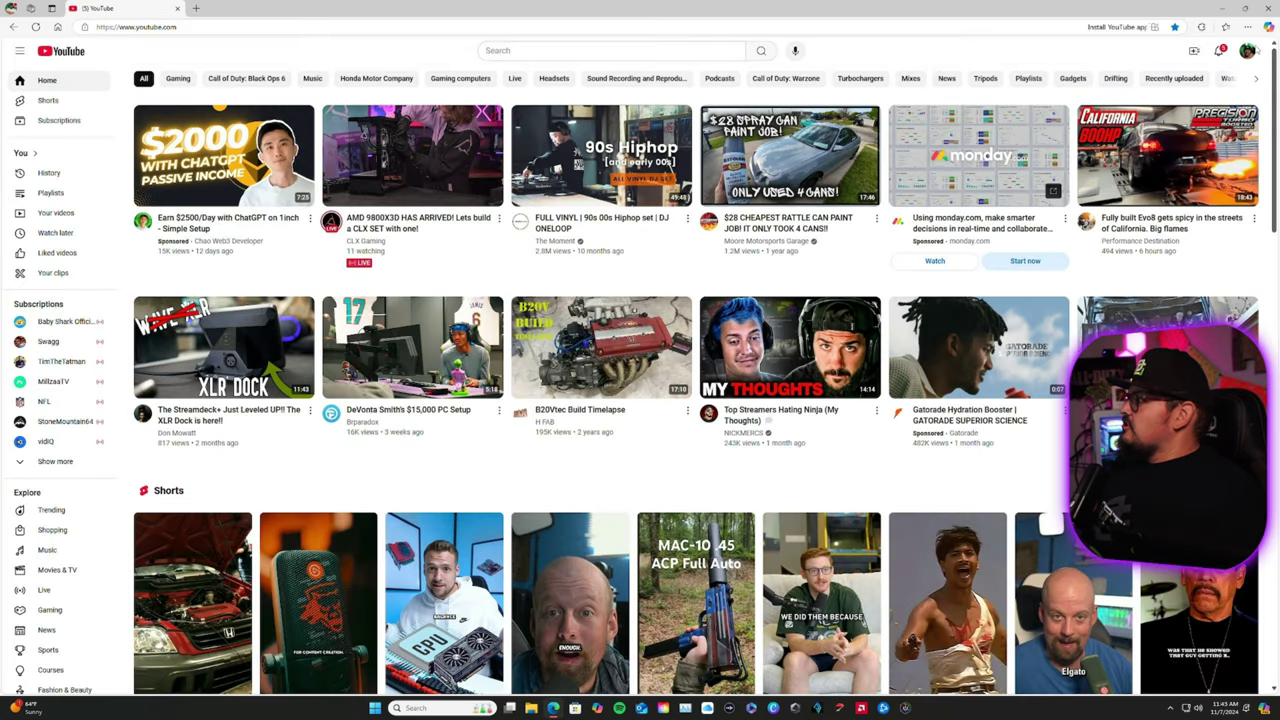
pyautogui.click(1246, 55)
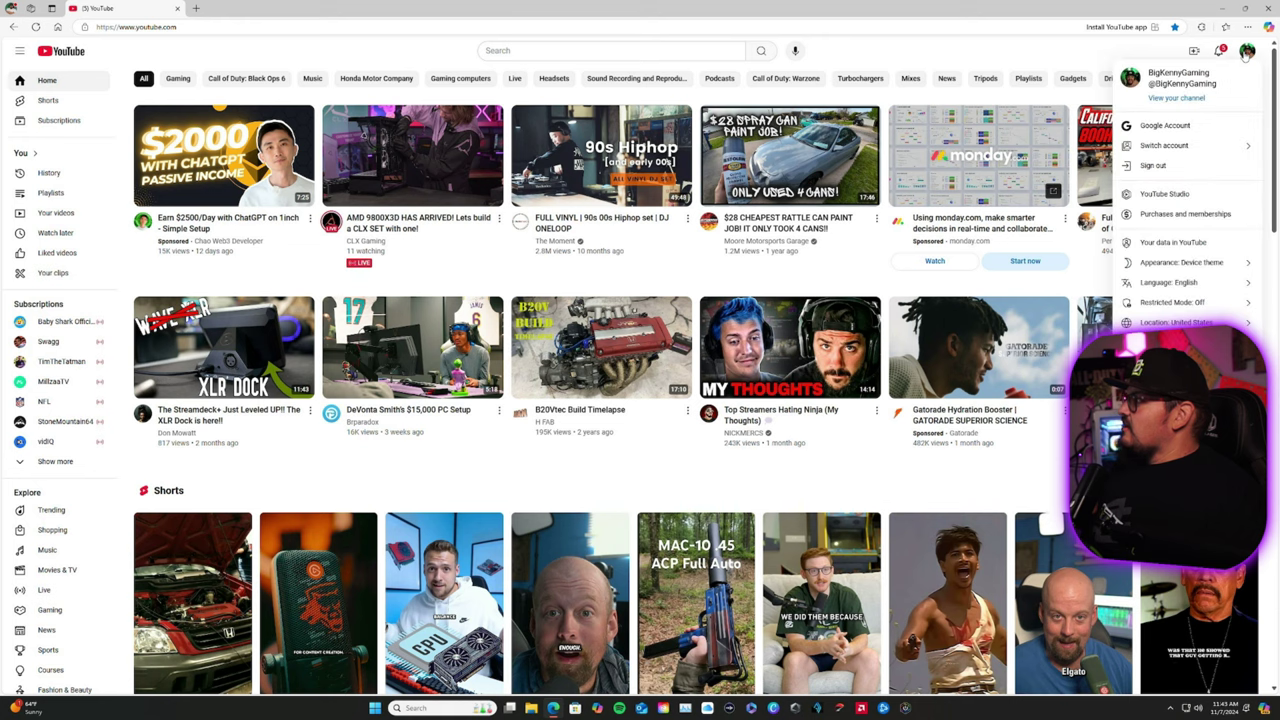
pyautogui.click(1160, 194)
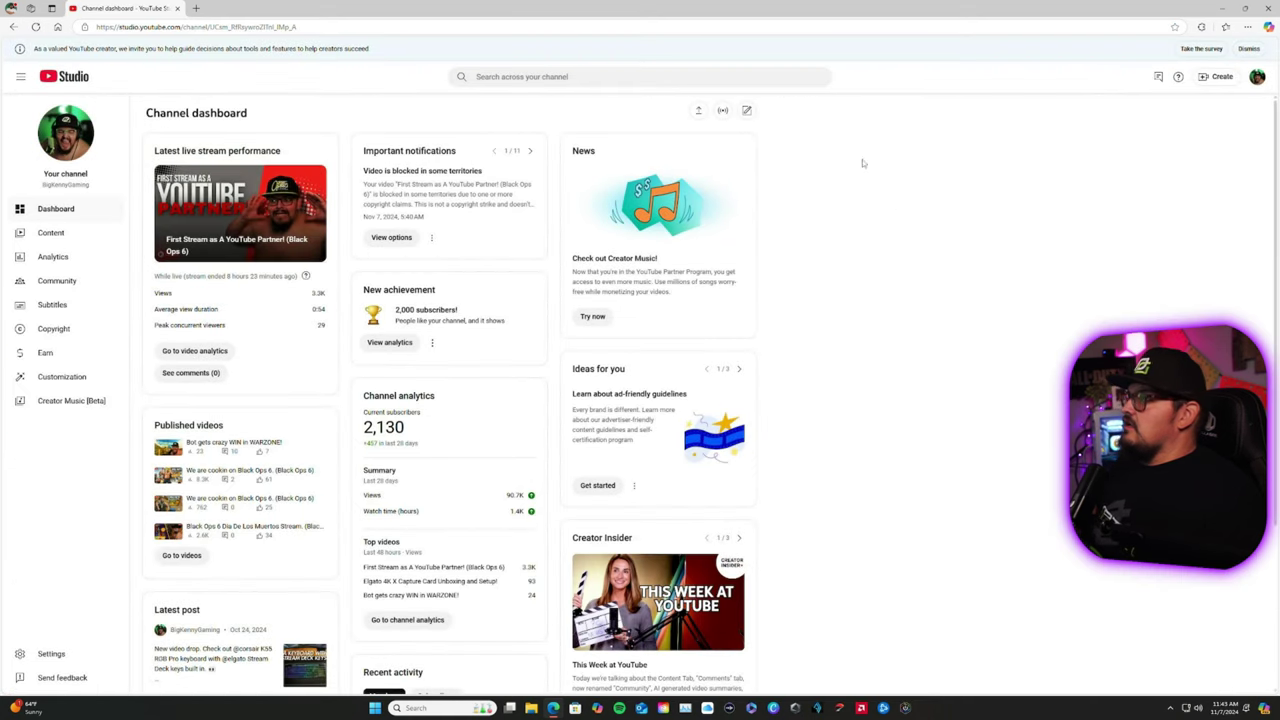
# Start a new live stream, begin a new stream key and enter its name.
pyautogui.click(1215, 80)
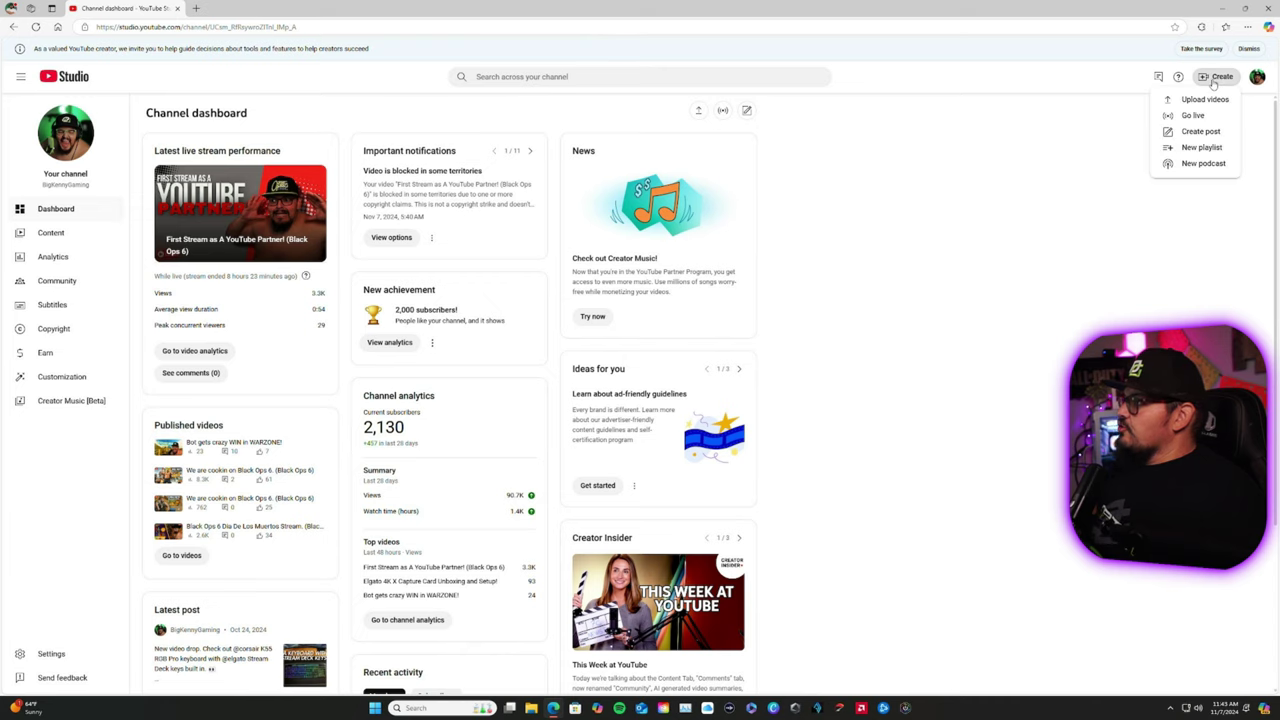
pyautogui.click(1196, 115)
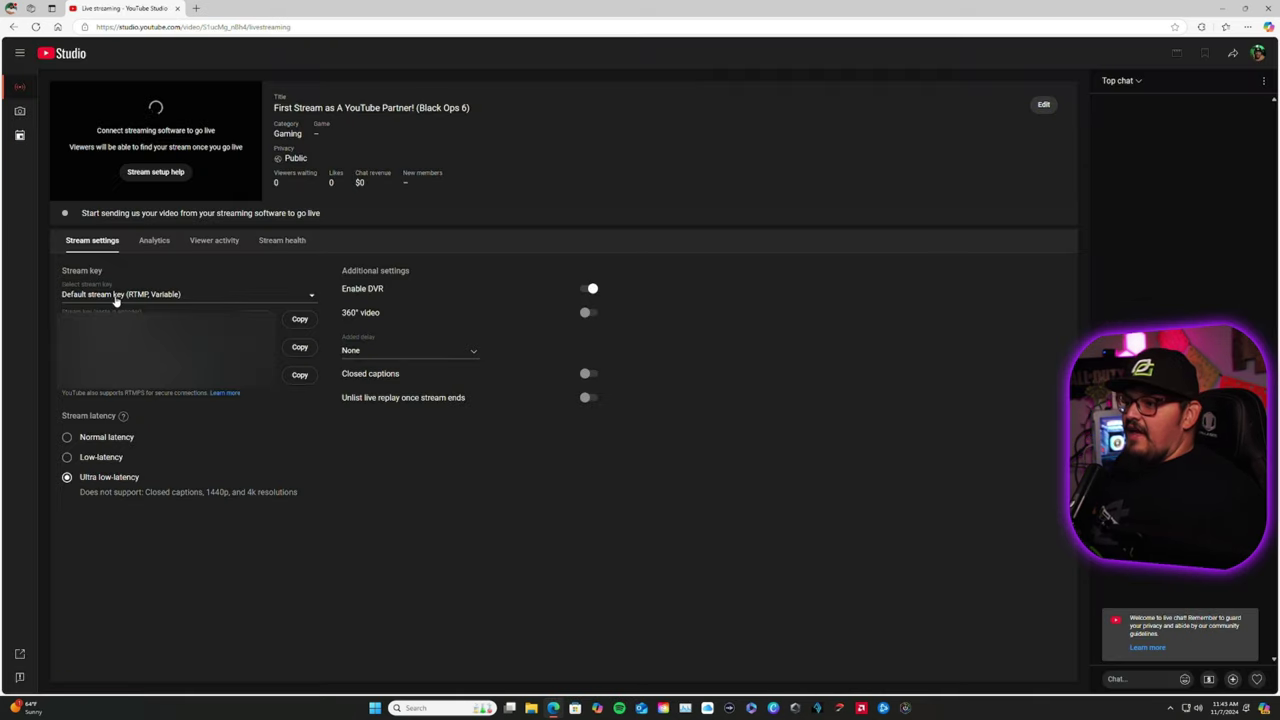
pyautogui.click(105, 298)
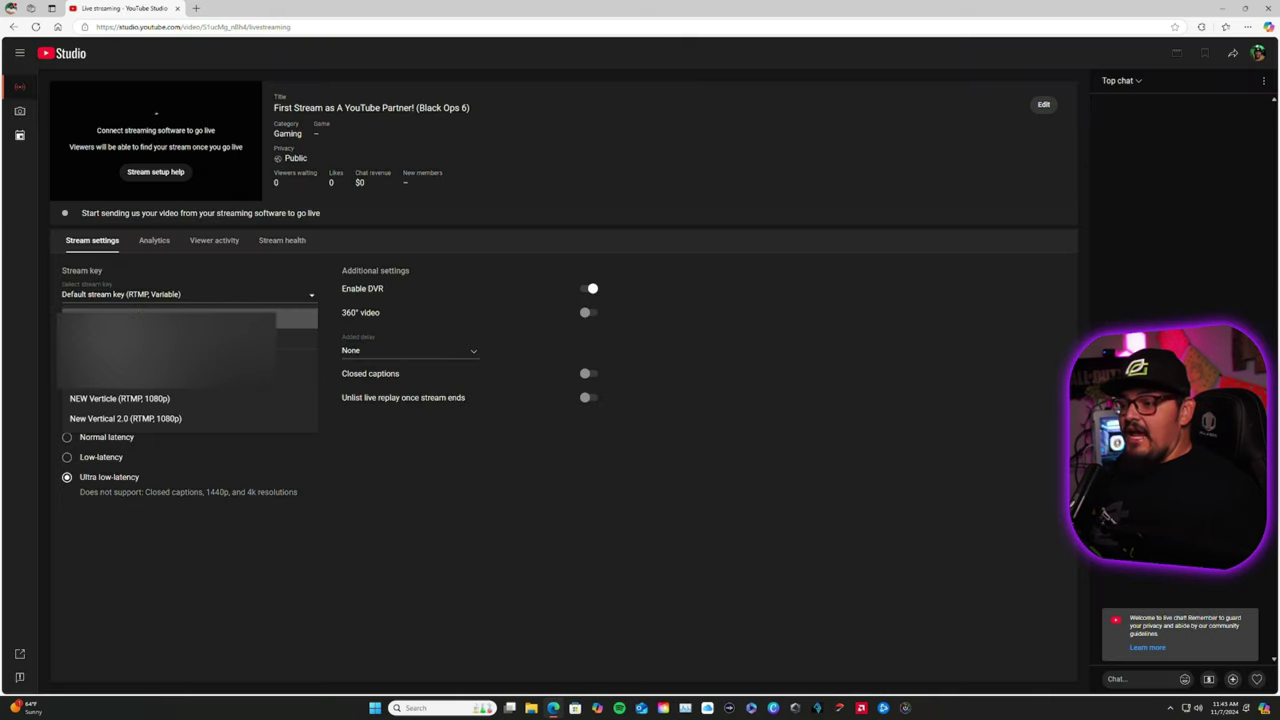
pyautogui.click(296, 319)
pyautogui.click(537, 270)
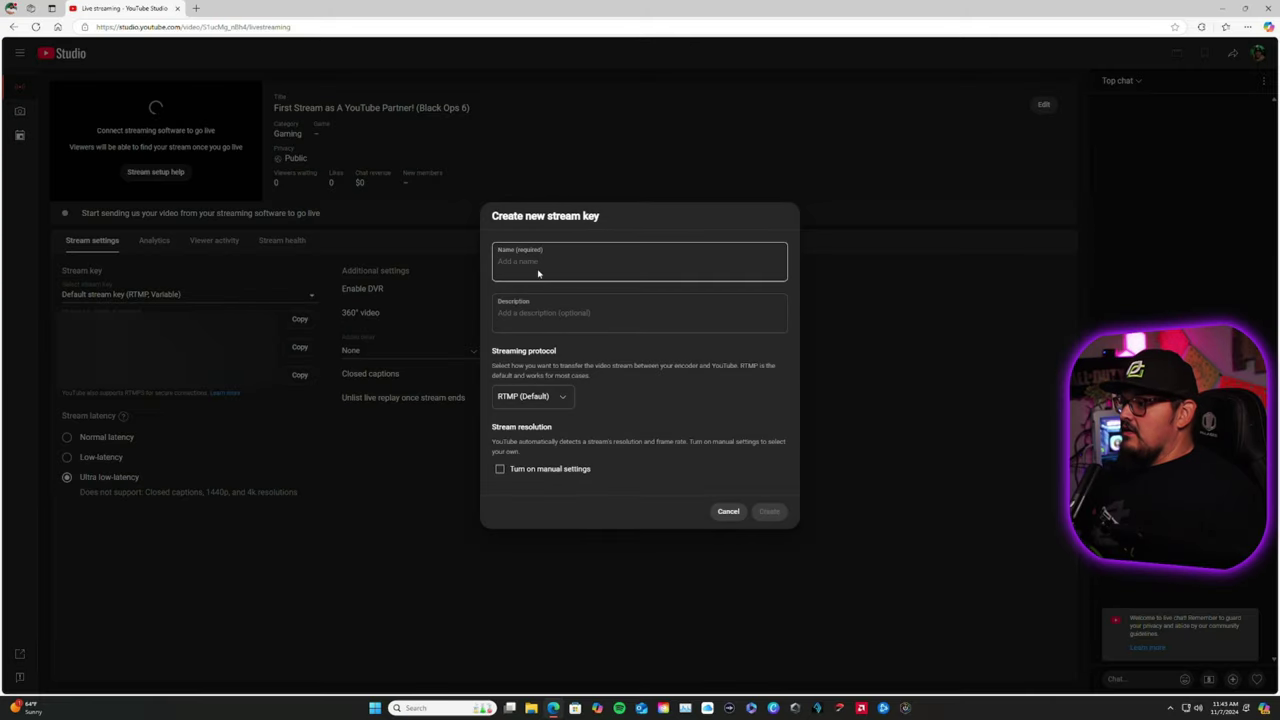
pyautogui.write('Pc')
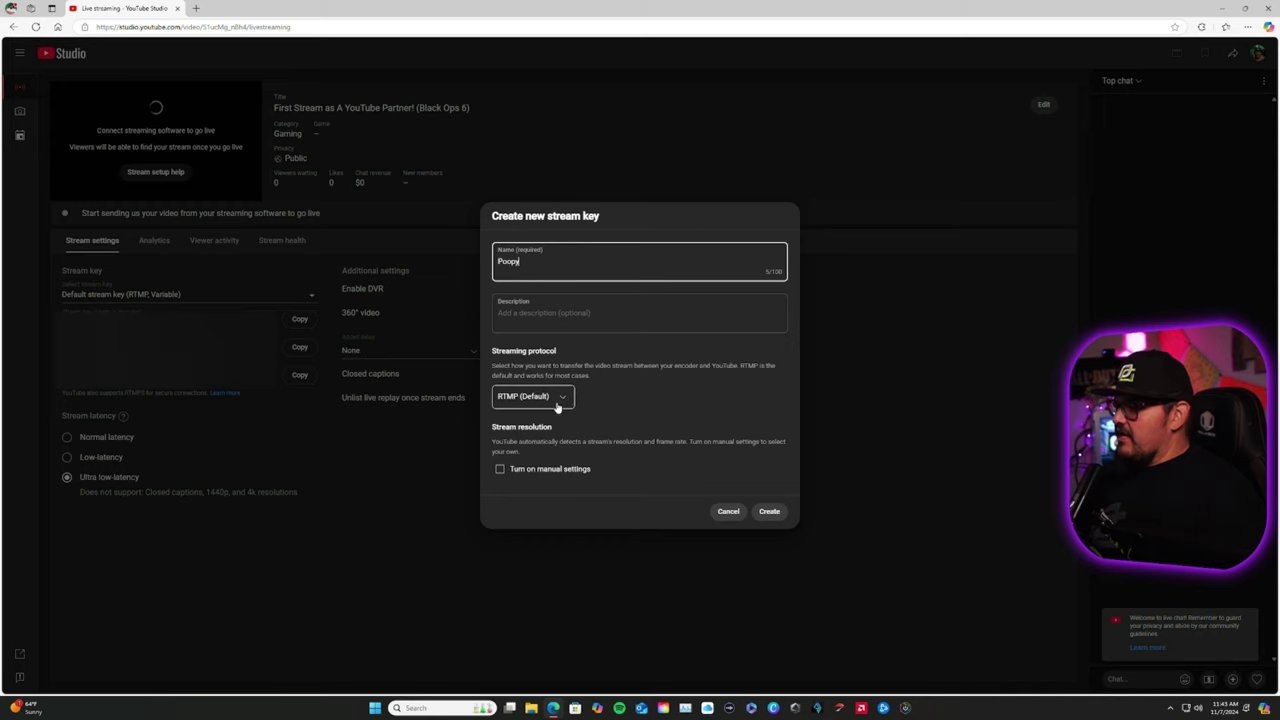
# Turn on manual settings, set the key to 1080p at 60 fps, and create it.
pyautogui.click(501, 470)
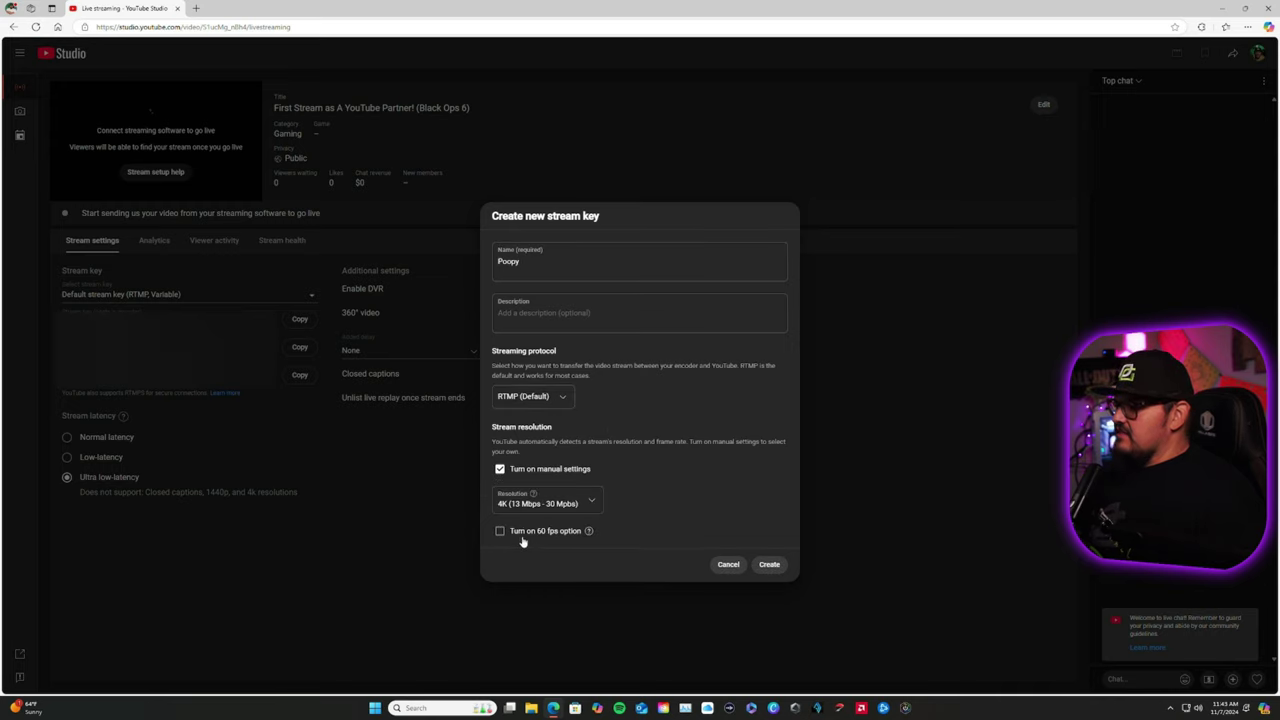
pyautogui.click(518, 505)
pyautogui.click(523, 529)
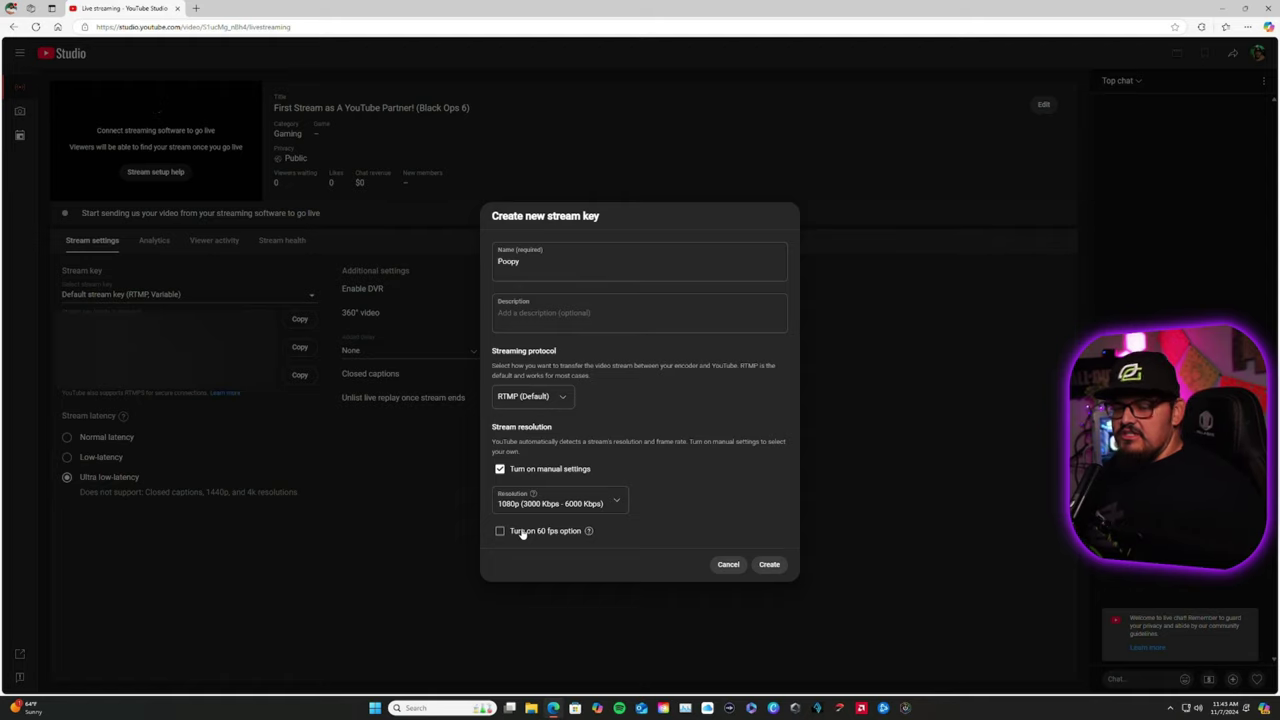
pyautogui.click(520, 500)
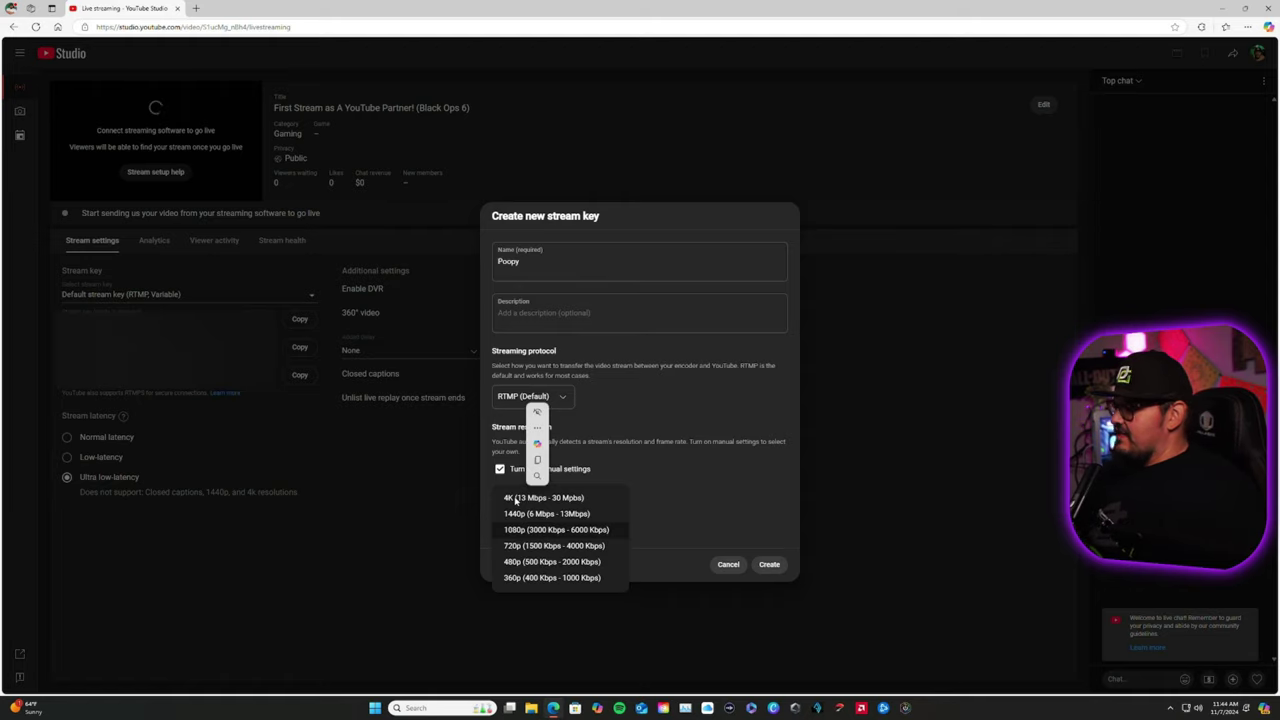
pyautogui.click(635, 452)
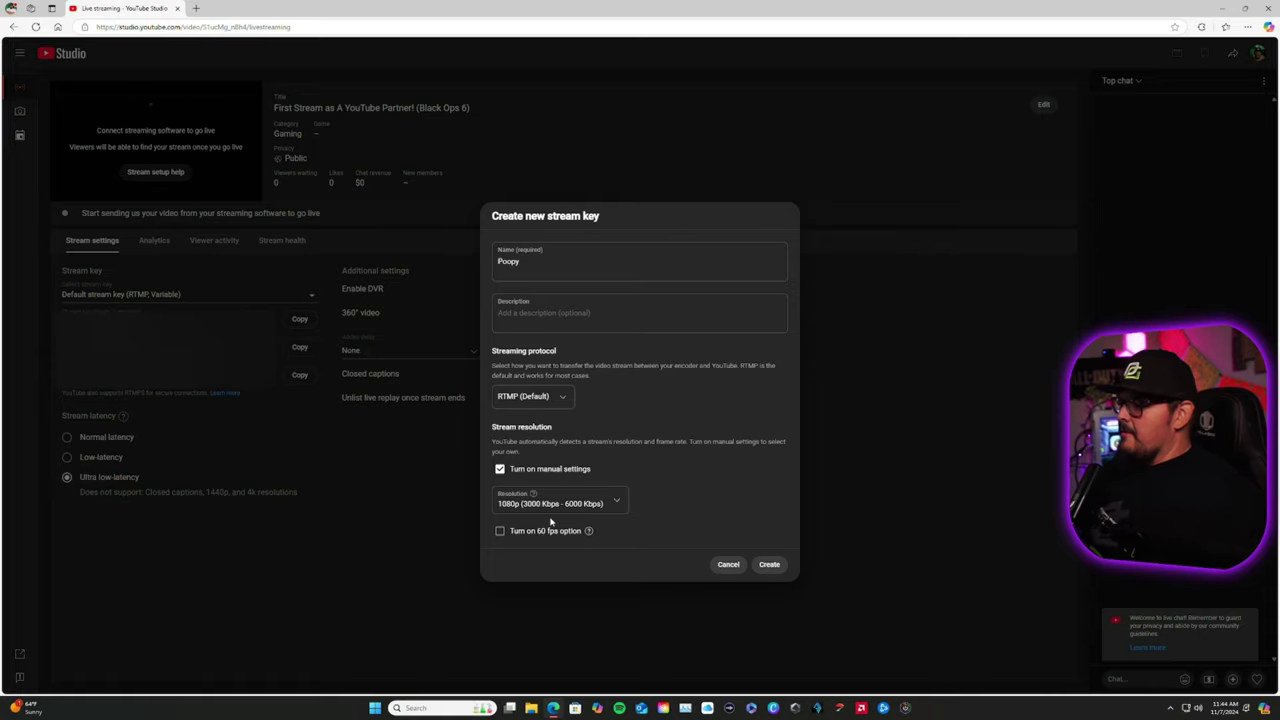
pyautogui.click(501, 531)
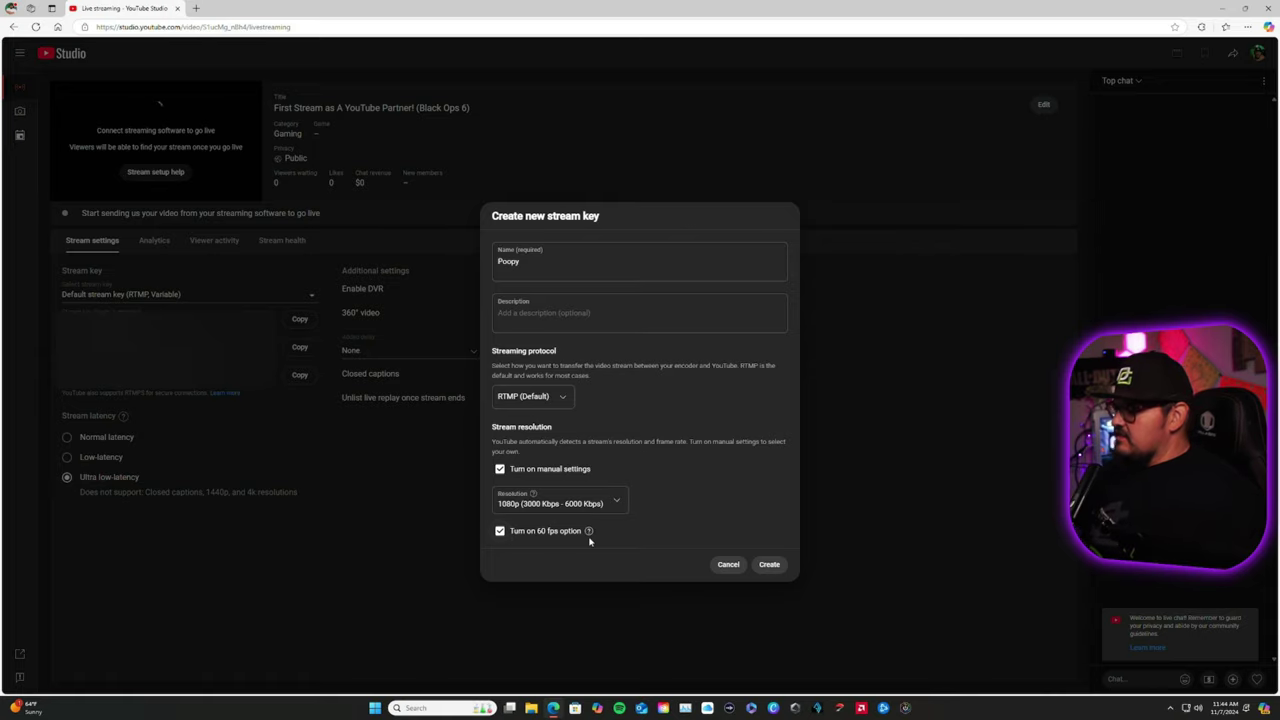
pyautogui.click(769, 565)
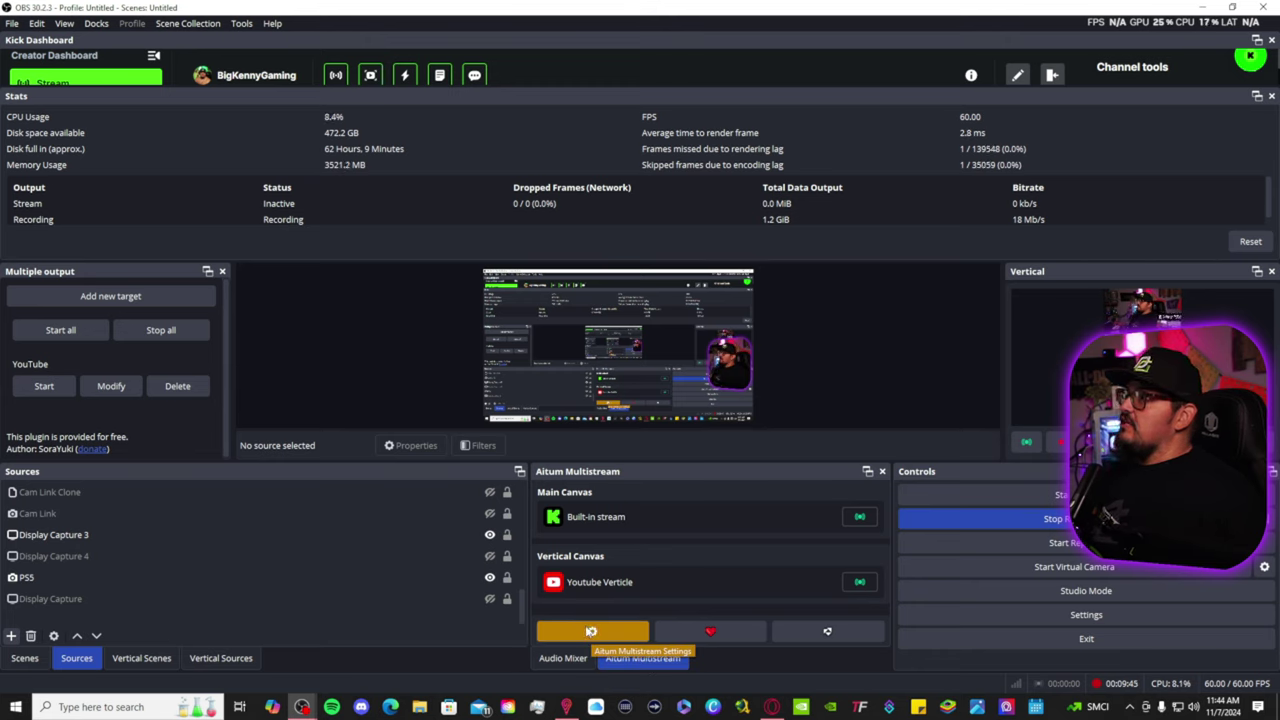
# Set the Youtube Verticle vertical-canvas output to the primary legacy RTMP server, save it, and confirm.
pyautogui.click(591, 631)
pyautogui.click(359, 250)
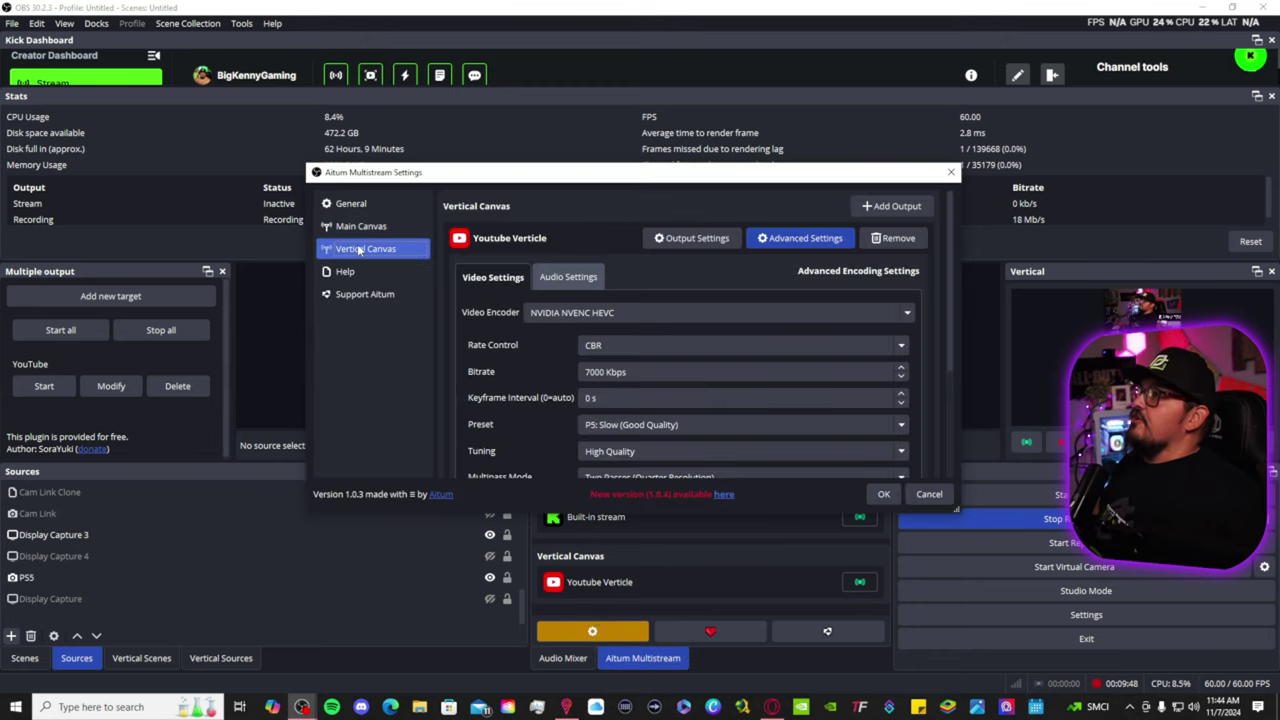
pyautogui.click(692, 239)
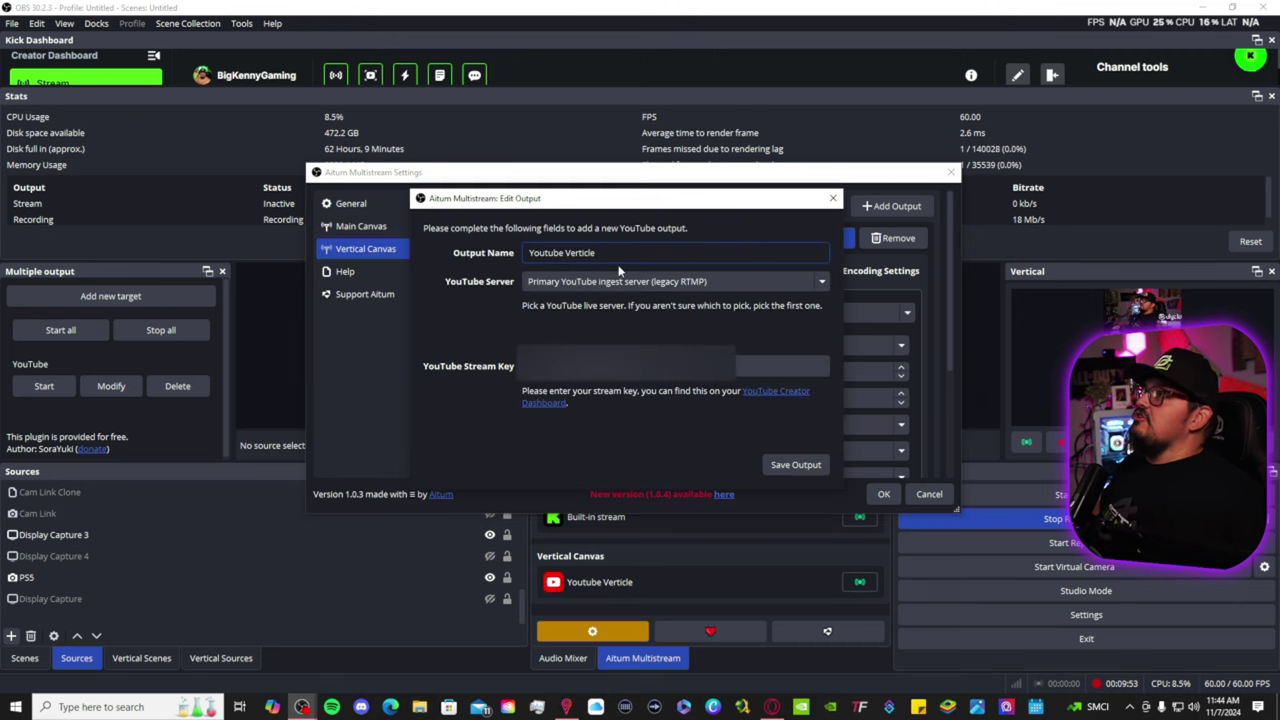
pyautogui.click(560, 286)
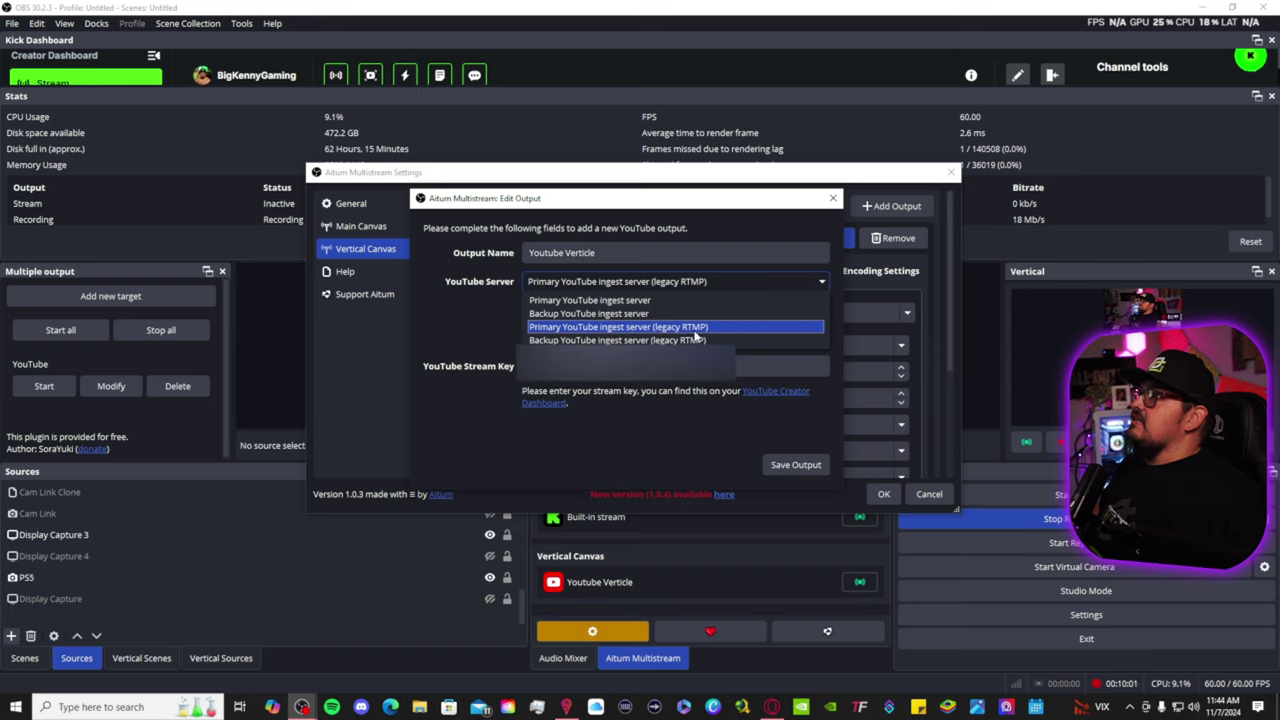
pyautogui.click(615, 328)
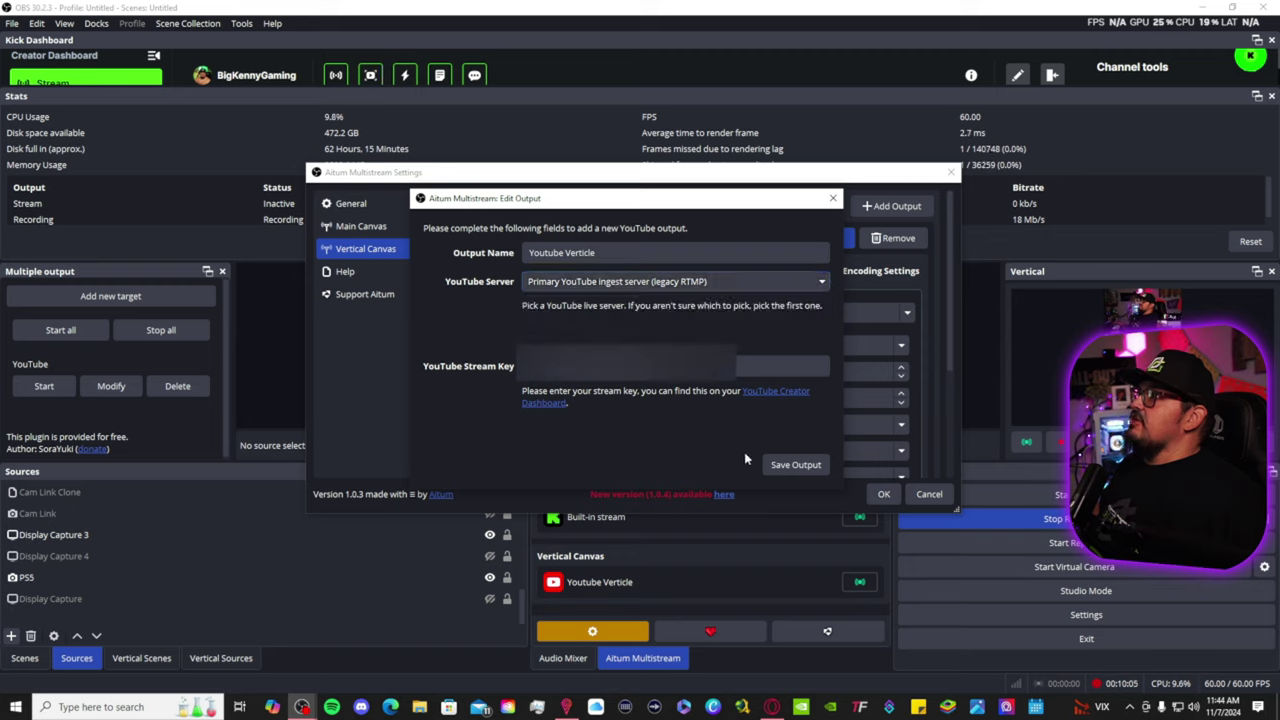
pyautogui.click(796, 465)
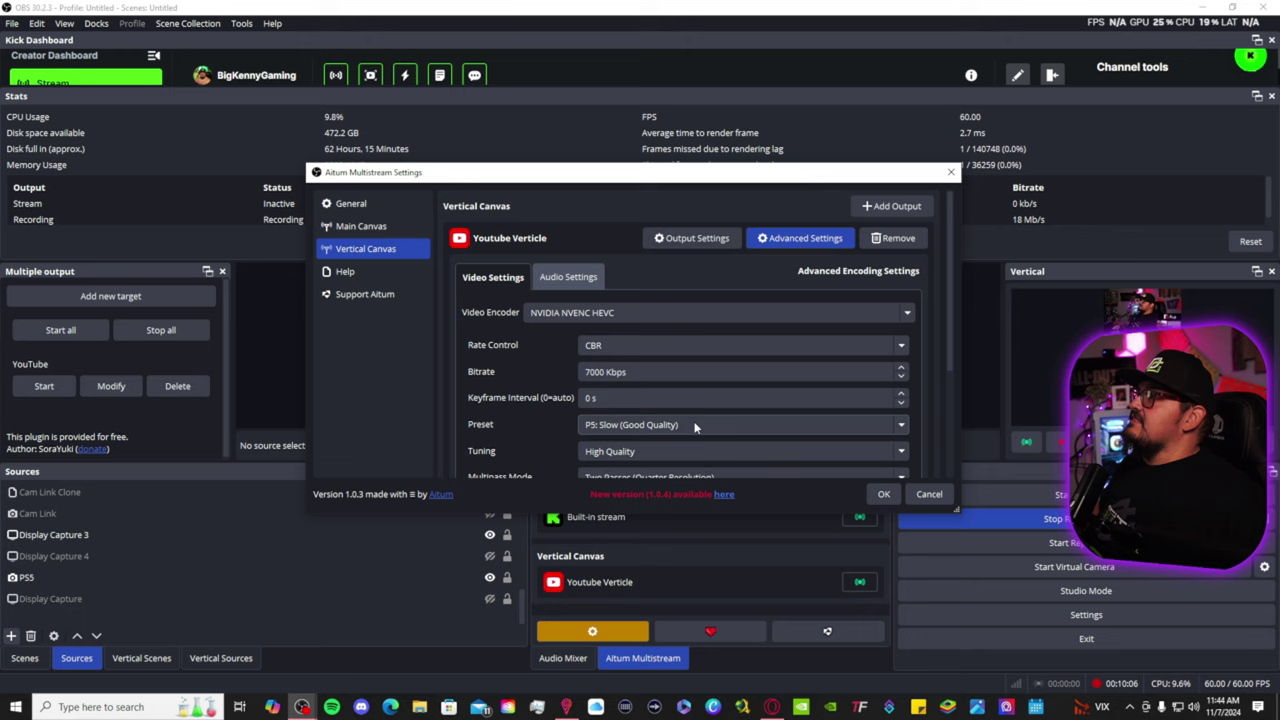
pyautogui.click(886, 496)
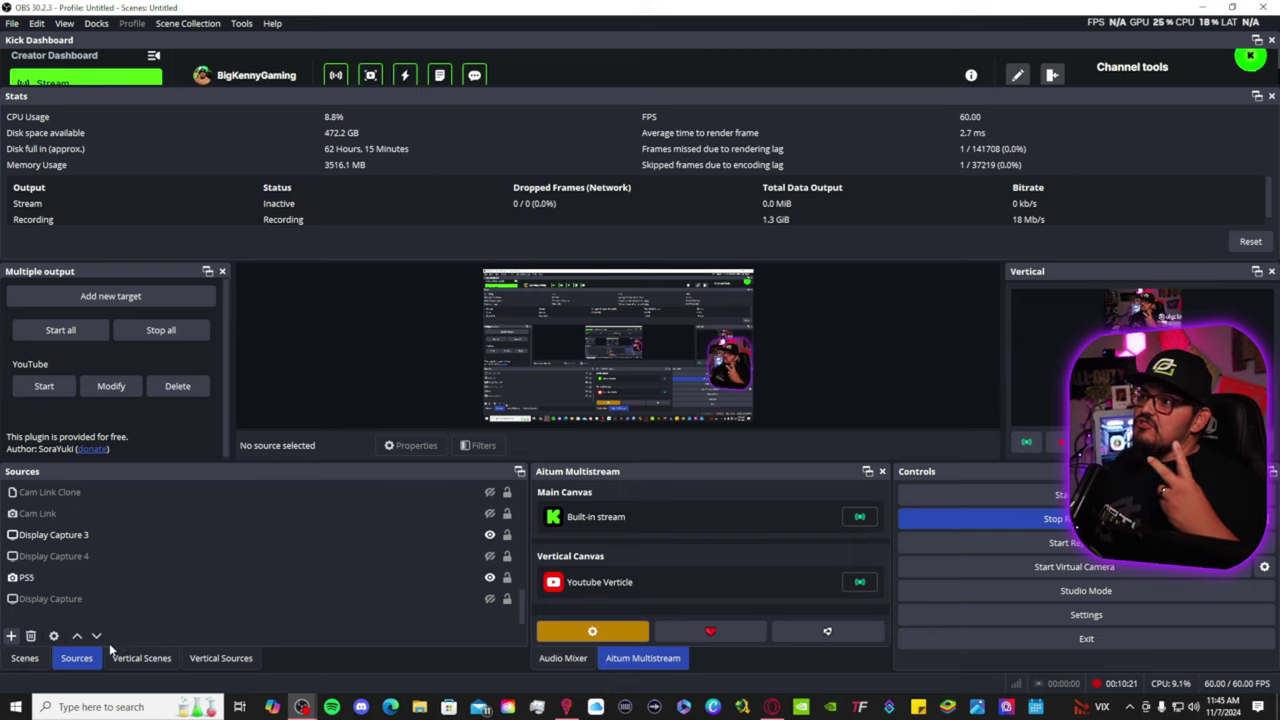
# Show the Vertical Scenes list: Vertical Intro, Chatting, Live, Scene and Ending.
pyautogui.click(24, 658)
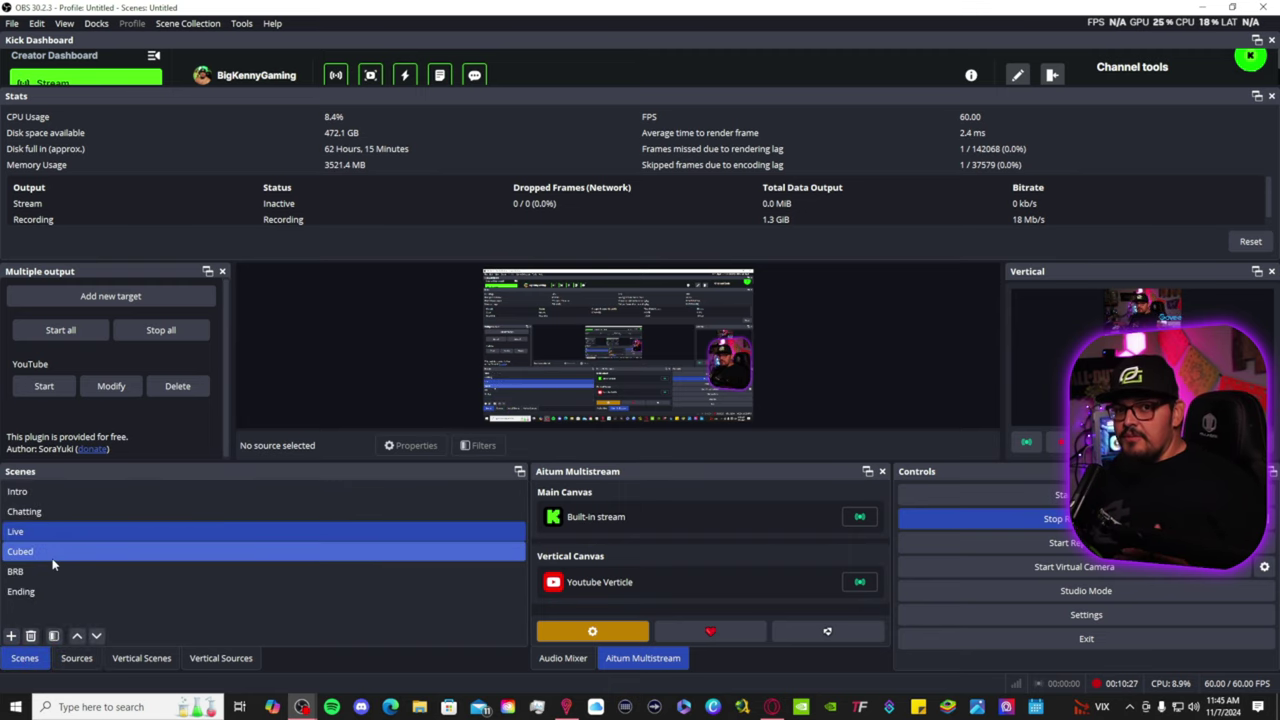
pyautogui.click(133, 660)
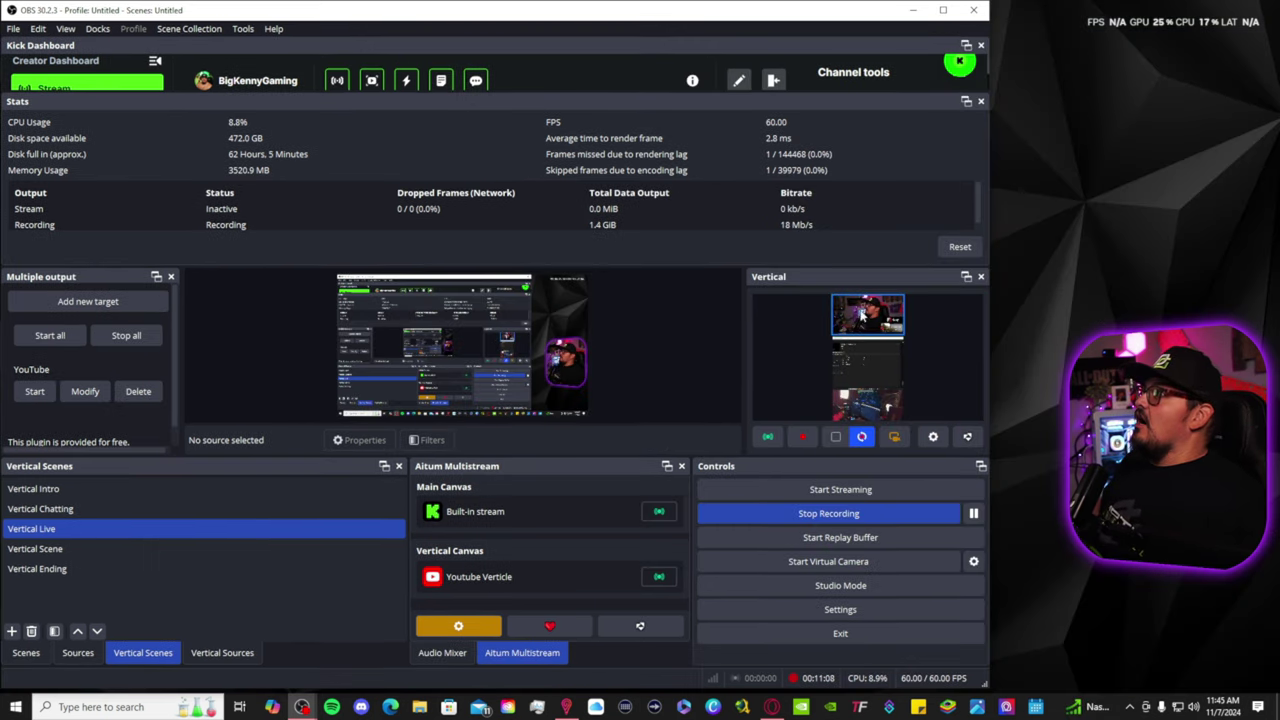
pyautogui.click(869, 352)
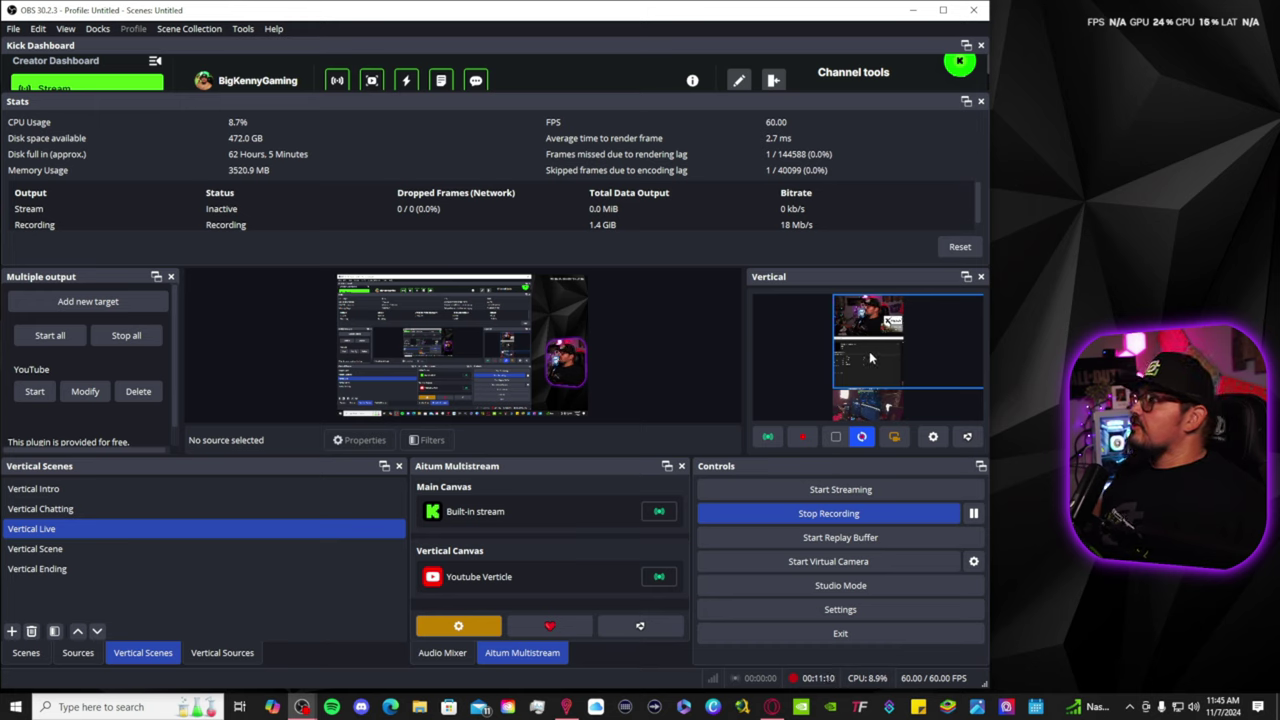
pyautogui.click(807, 371)
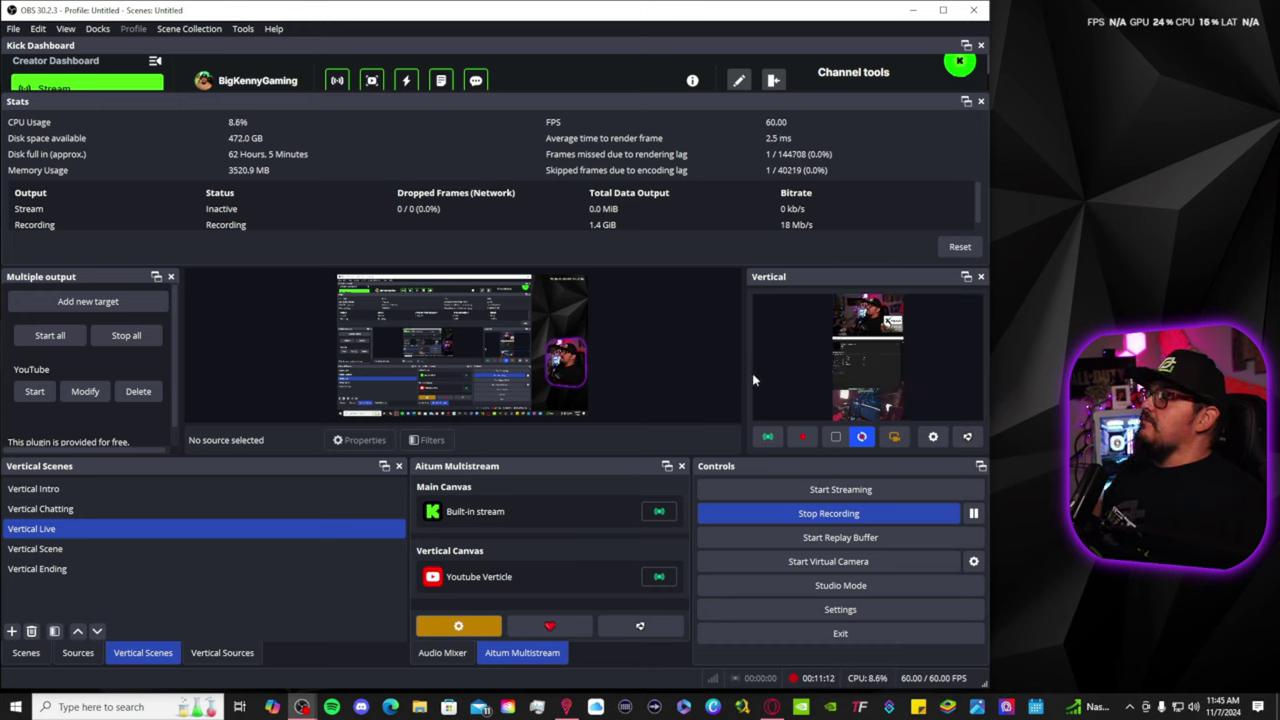
pyautogui.click(34, 511)
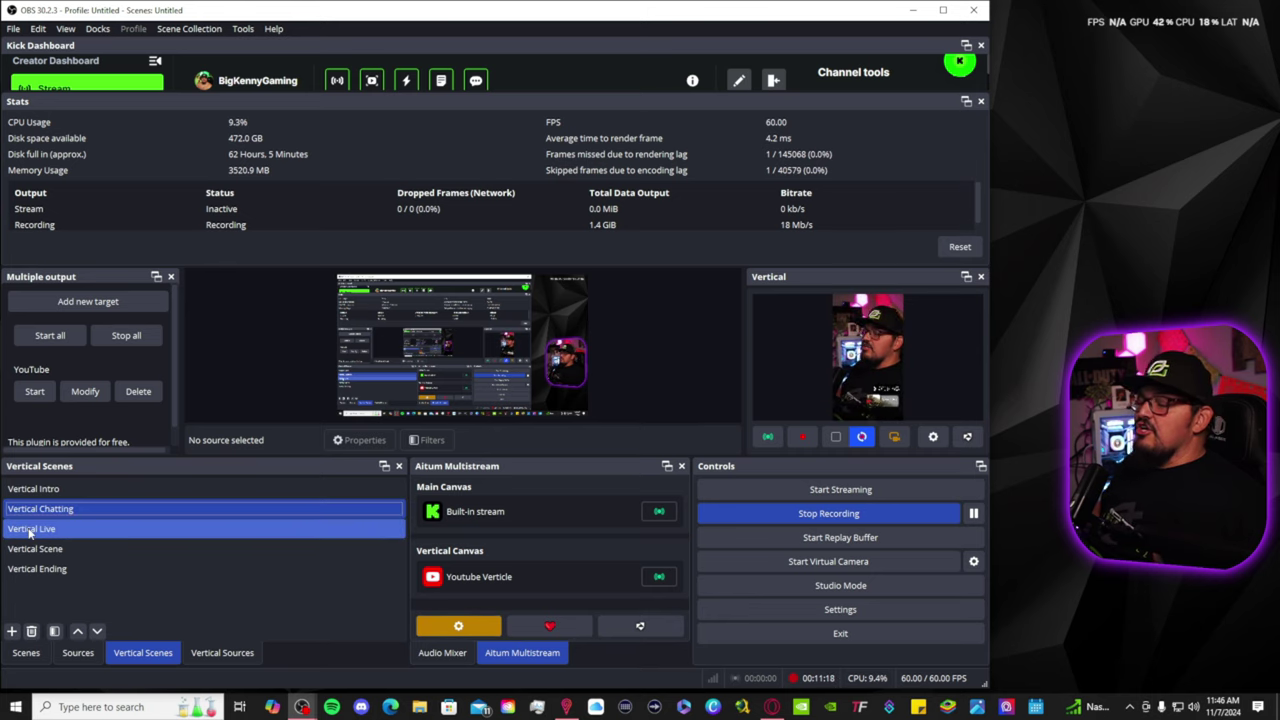
pyautogui.click(30, 533)
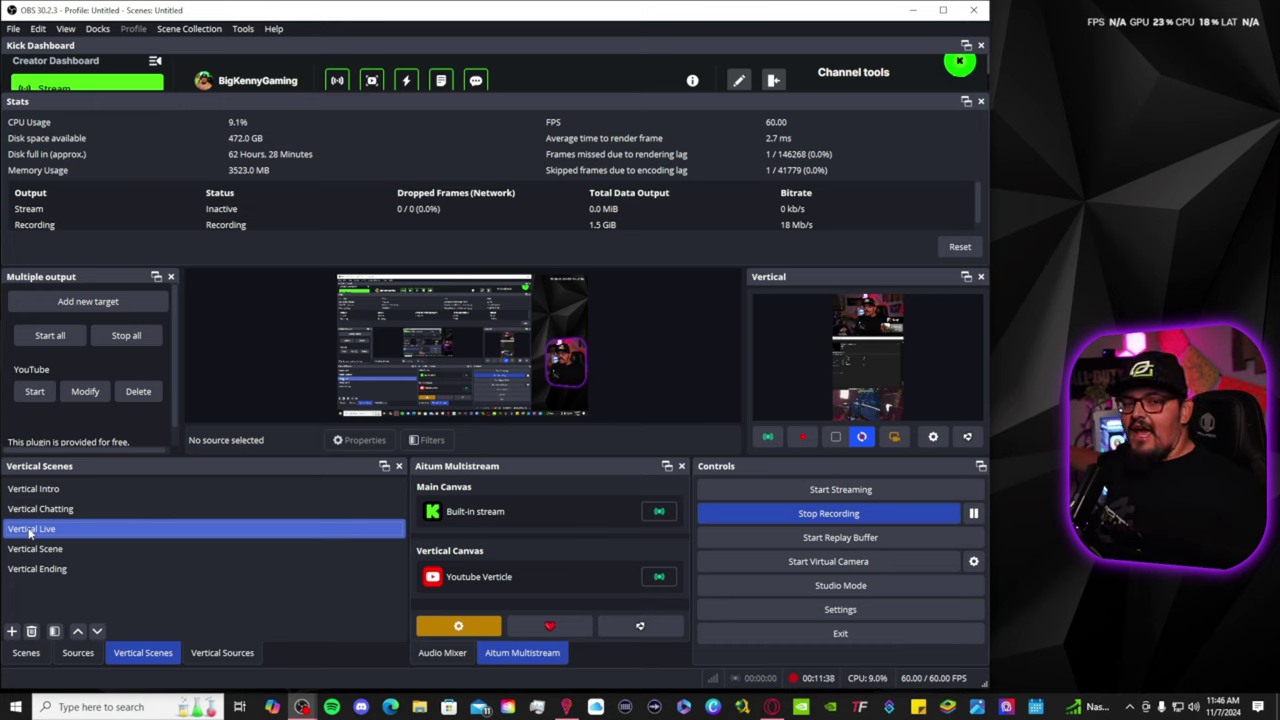
pyautogui.click(30, 533)
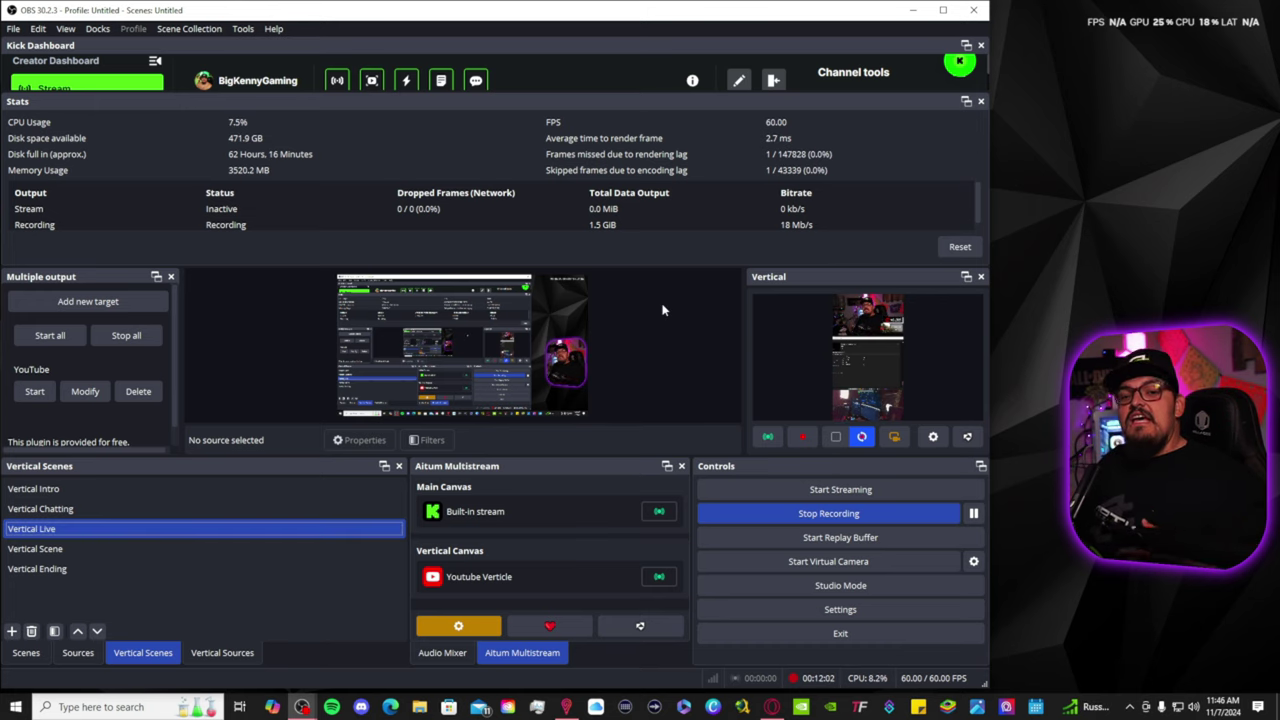